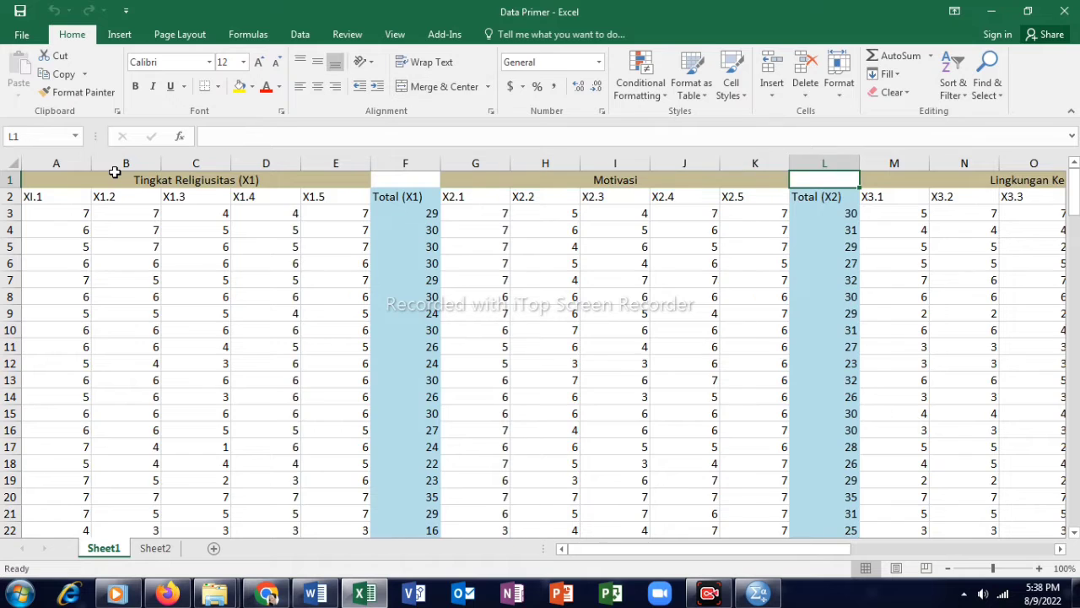
Step: Switch from the Excel data to SPSS and review the labels and Scale measurement level of variables X1, X2, X3 and Y
{"action": "key", "text": "Right"}
{"action": "key", "text": "Right"}
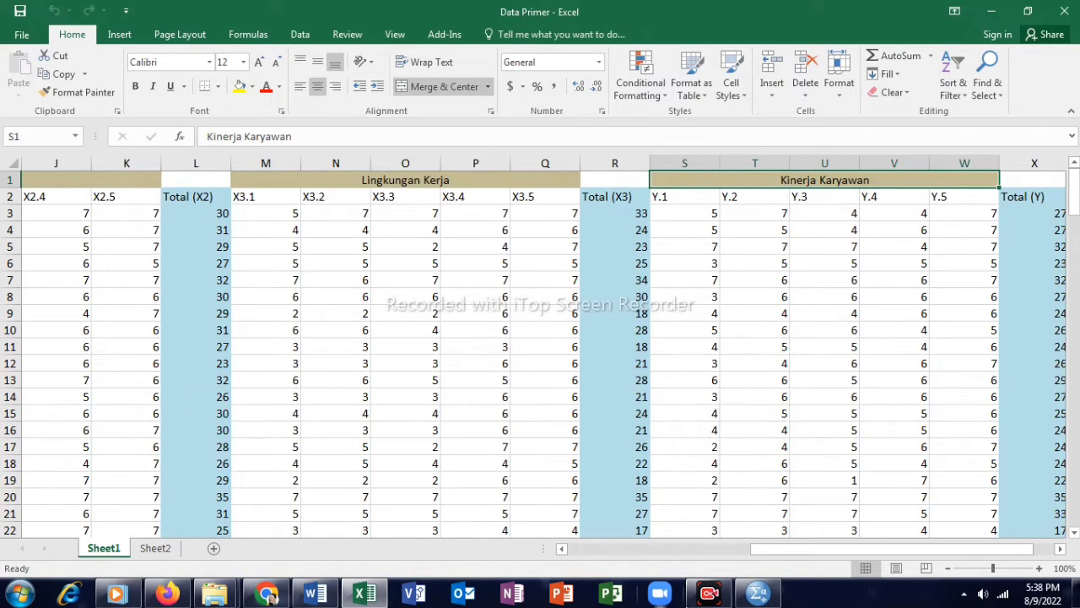
{"action": "left_click", "coordinate": [759, 594]}
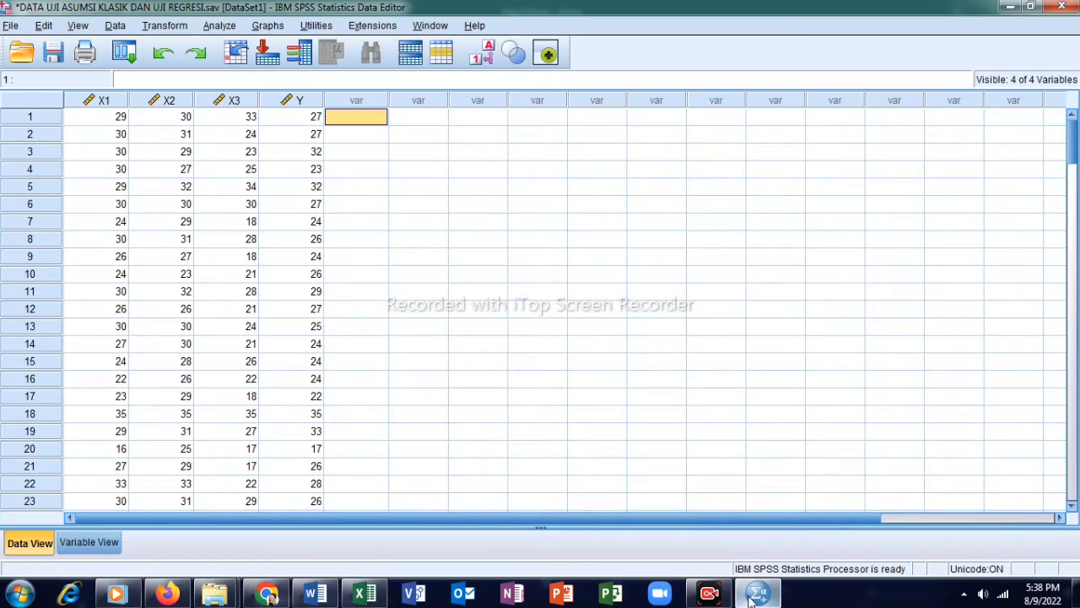
{"action": "left_click", "coordinate": [85, 545]}
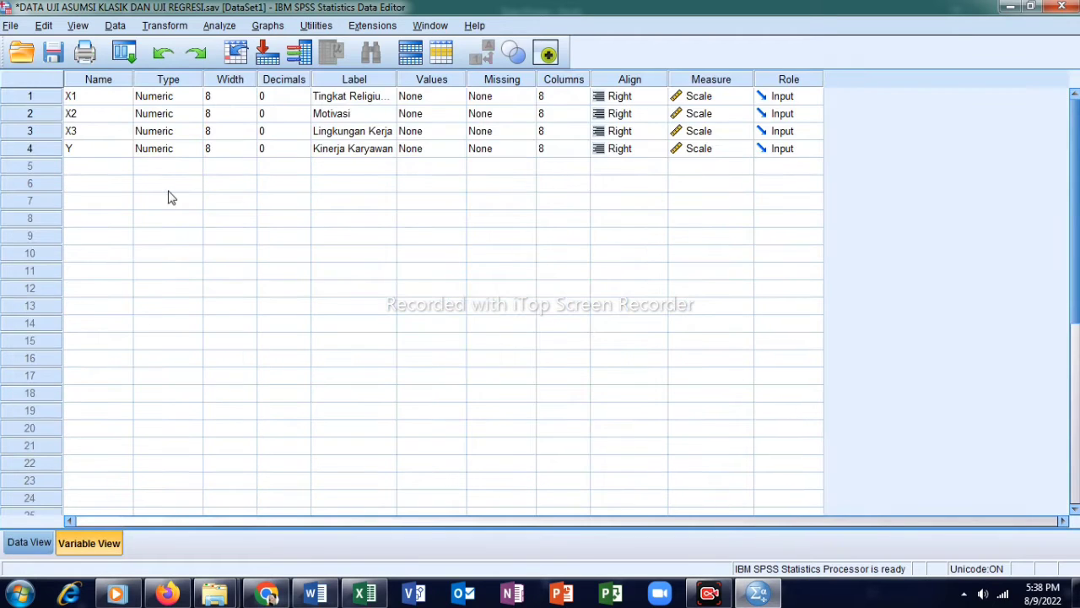
{"action": "left_click", "coordinate": [358, 99]}
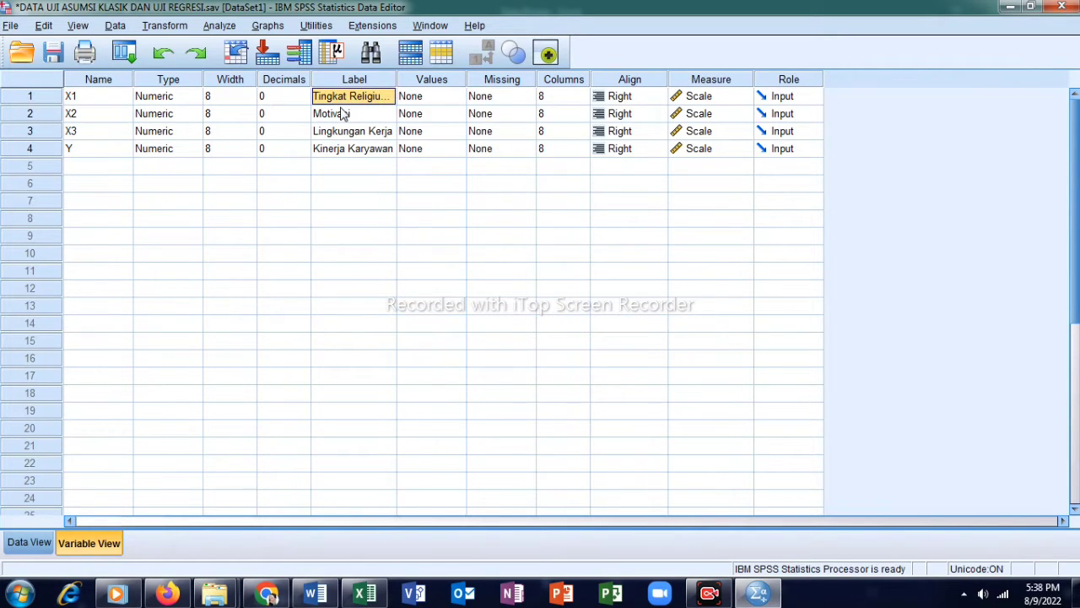
{"action": "left_click", "coordinate": [349, 155]}
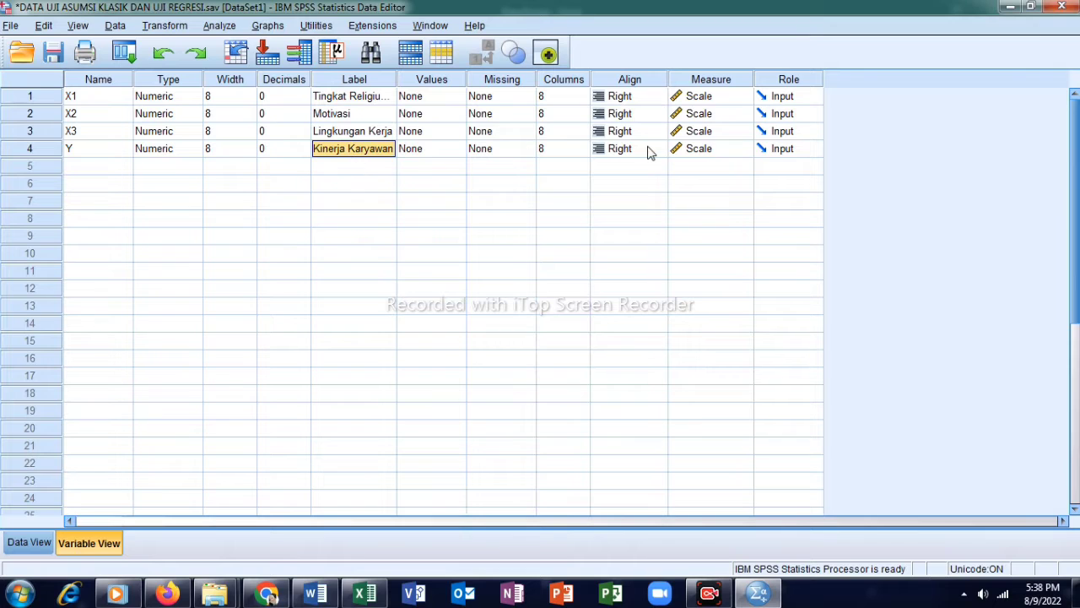
{"action": "left_click", "coordinate": [700, 97]}
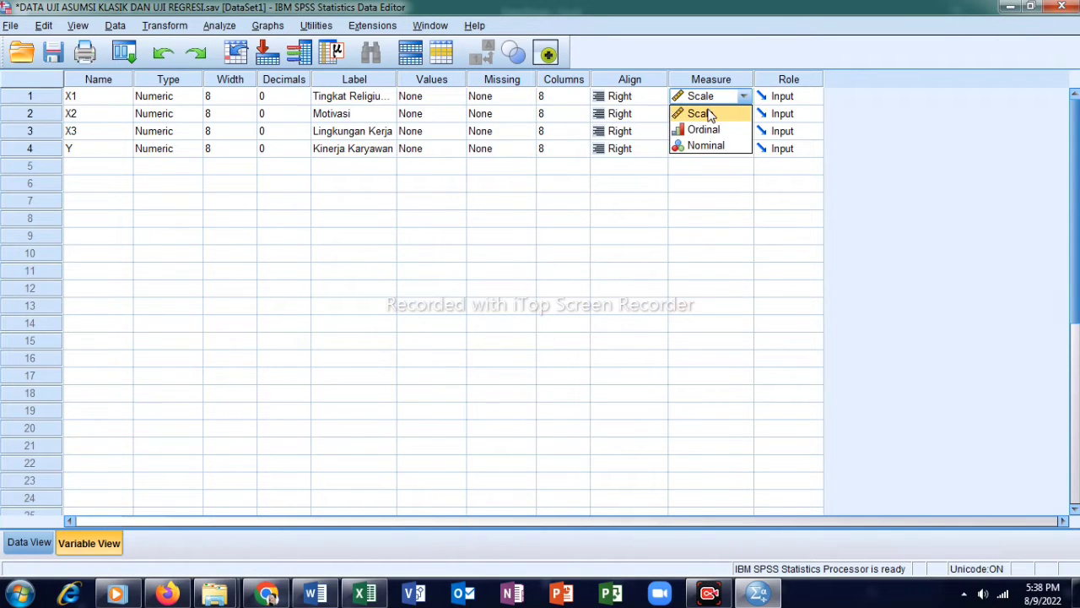
{"action": "left_click", "coordinate": [708, 114]}
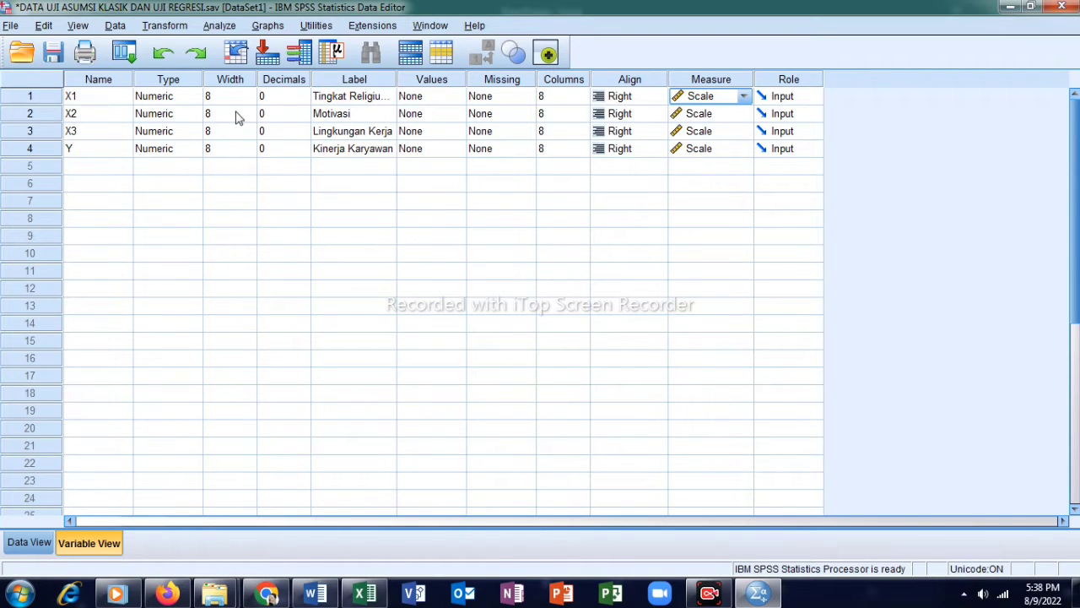
Step: View the SPSS data values, switch to Excel and examine the Total (X2), Total (X3) and Total (Y) columns
{"action": "left_click", "coordinate": [9, 554]}
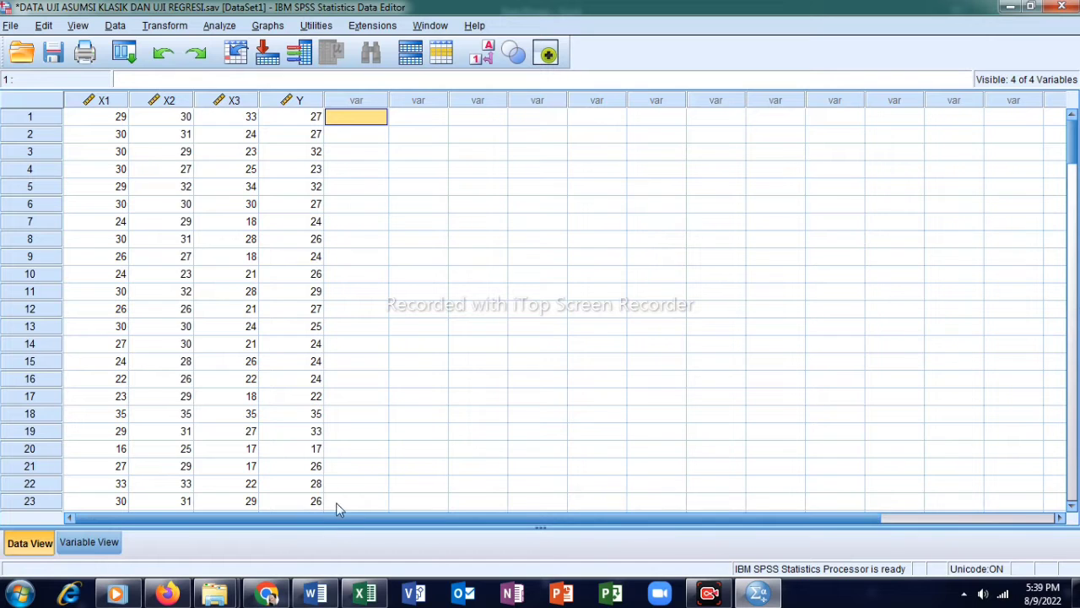
{"action": "left_click", "coordinate": [364, 594]}
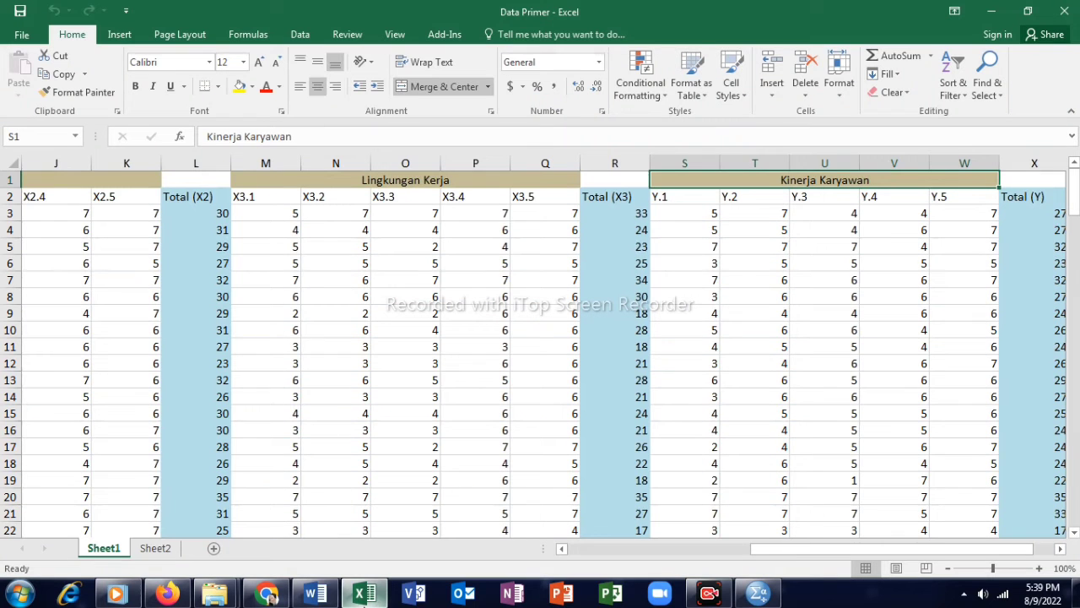
{"action": "left_click", "coordinate": [177, 218]}
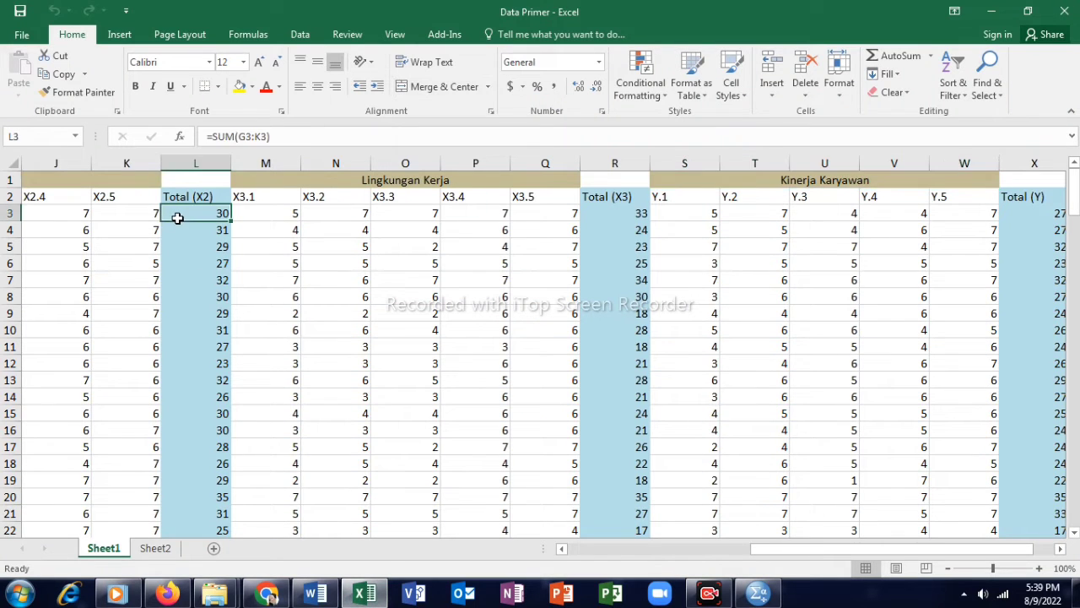
{"action": "key", "text": "Left"}
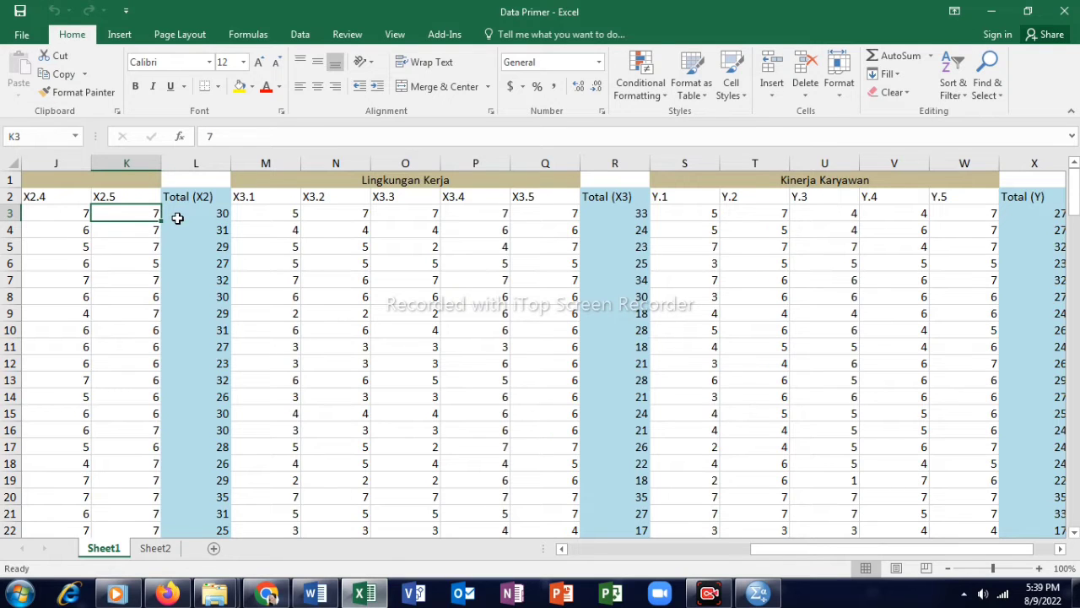
{"action": "key", "text": "Right"}
{"action": "key", "text": "Right"}
{"action": "key", "text": "Right"}
{"action": "key", "text": "Right"}
{"action": "key", "text": "Right"}
{"action": "key", "text": "Right"}
{"action": "key", "text": "Right"}
{"action": "key", "text": "Right"}
{"action": "key", "text": "Right"}
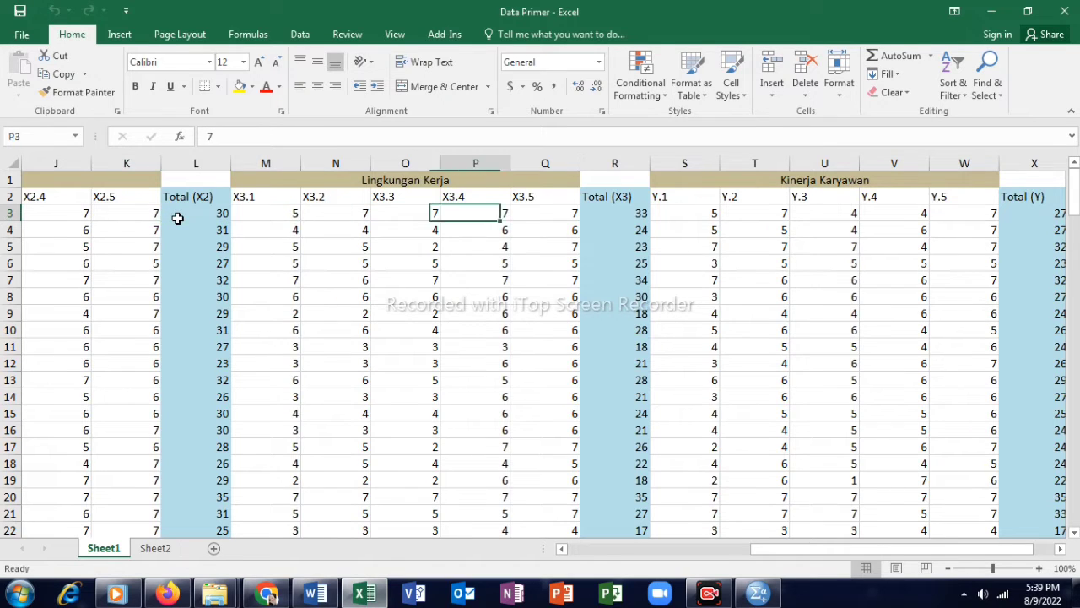
{"action": "key", "text": "Right"}
{"action": "key", "text": "Right"}
{"action": "key", "text": "Right"}
{"action": "key", "text": "Right"}
{"action": "key", "text": "Right"}
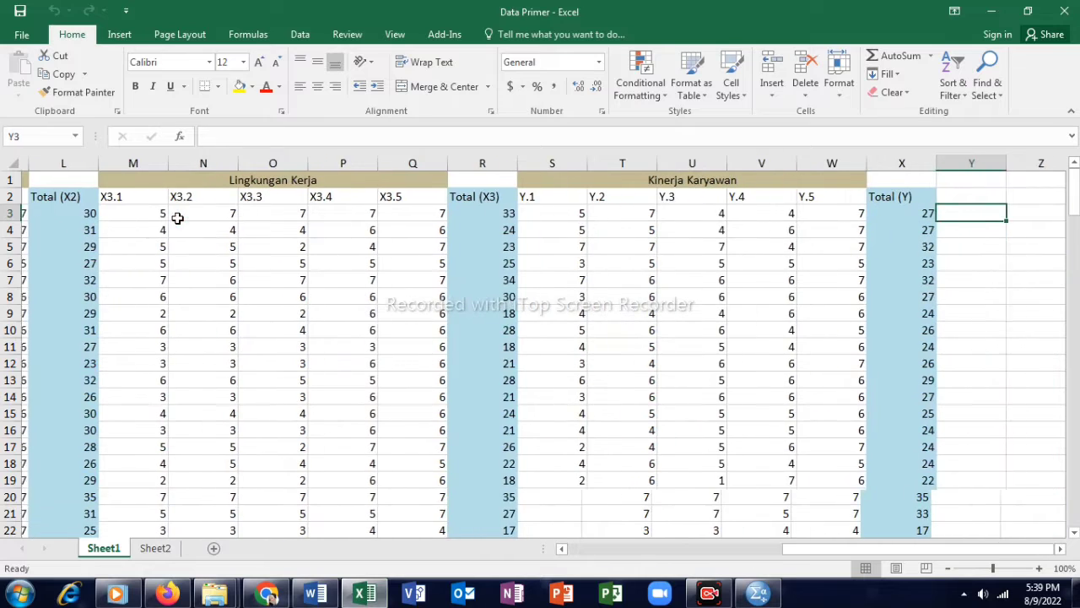
{"action": "key", "text": "Up"}
{"action": "key", "text": "Down"}
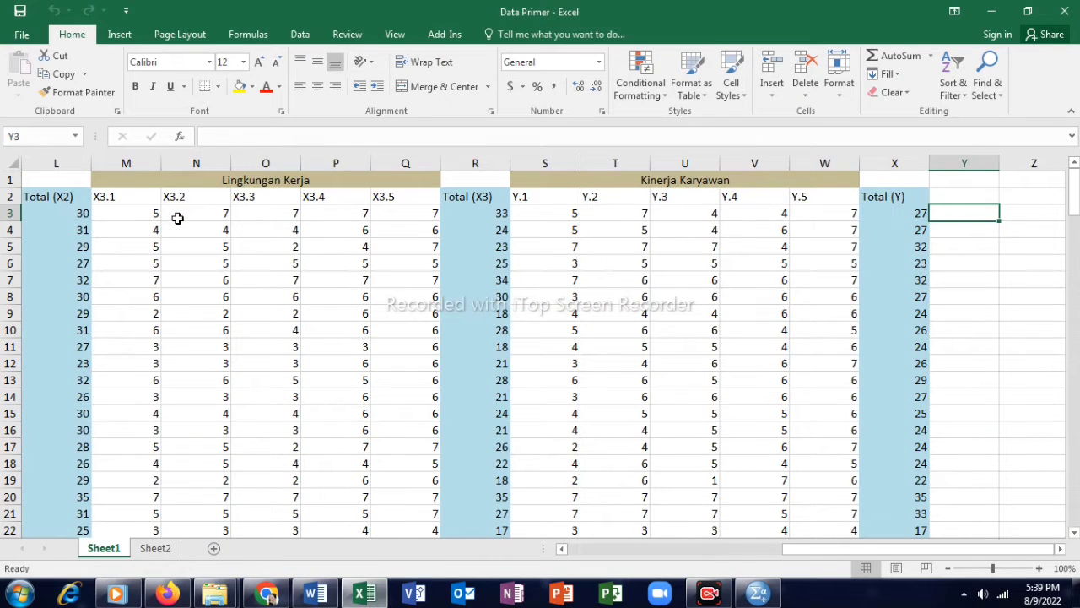
Step: Switch to SPSS and set up a linear regression with X1, X2 and X3 as independents and Kinerja Karyawan [Y] as dependent
{"action": "left_click", "coordinate": [757, 593]}
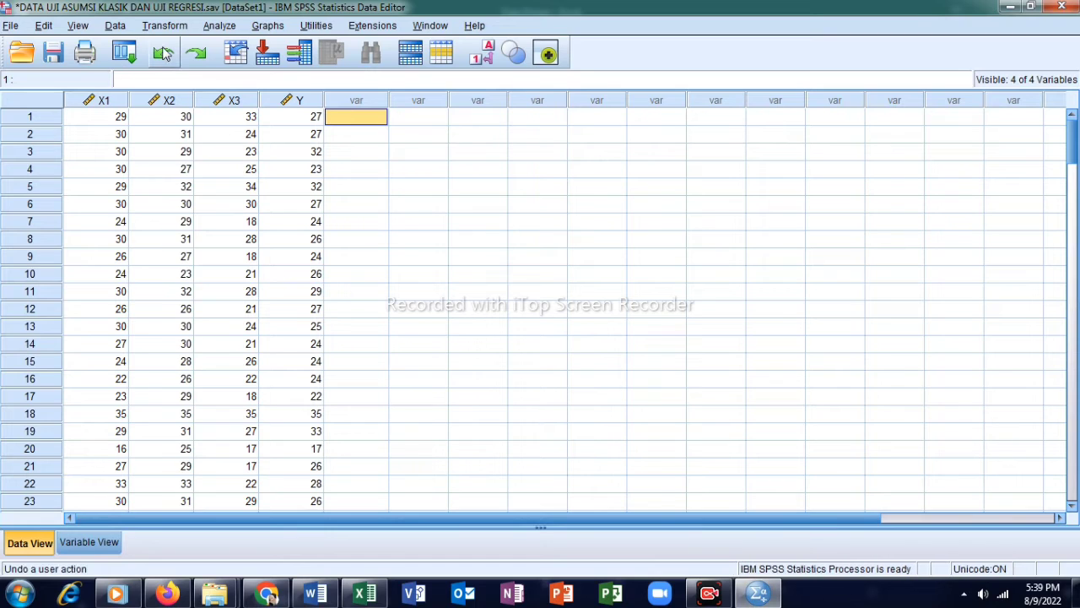
{"action": "left_click", "coordinate": [221, 27]}
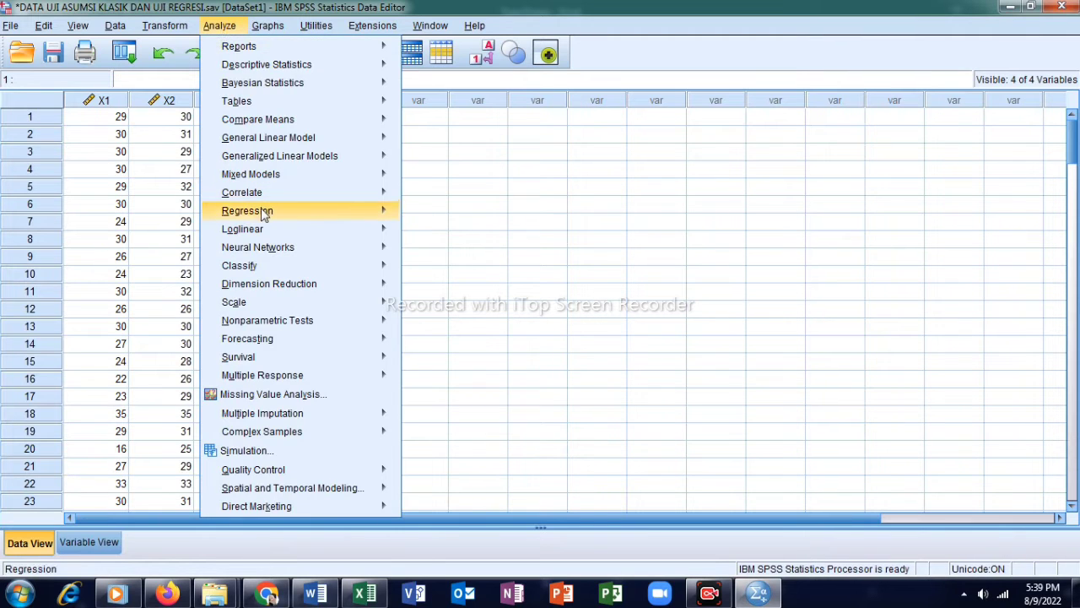
{"action": "mouse_move", "coordinate": [264, 216]}
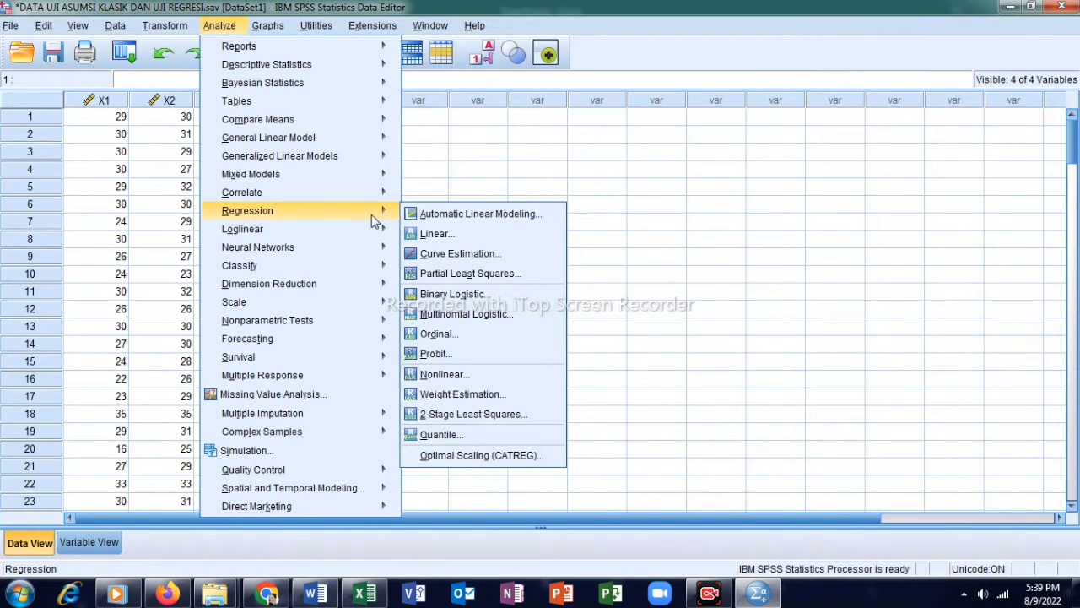
{"action": "left_click", "coordinate": [434, 234]}
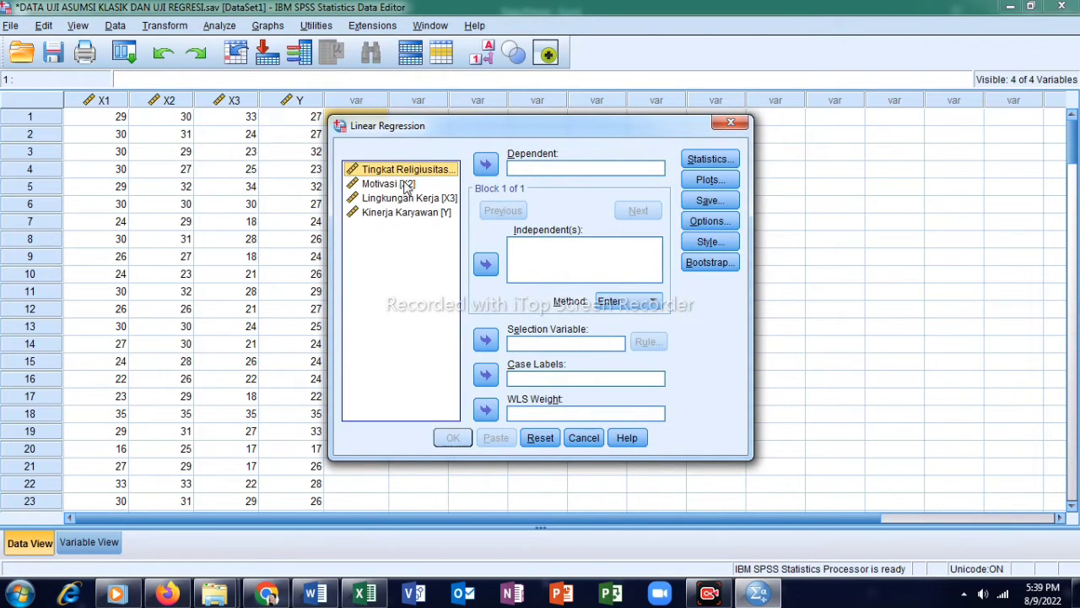
{"action": "left_click", "coordinate": [486, 265]}
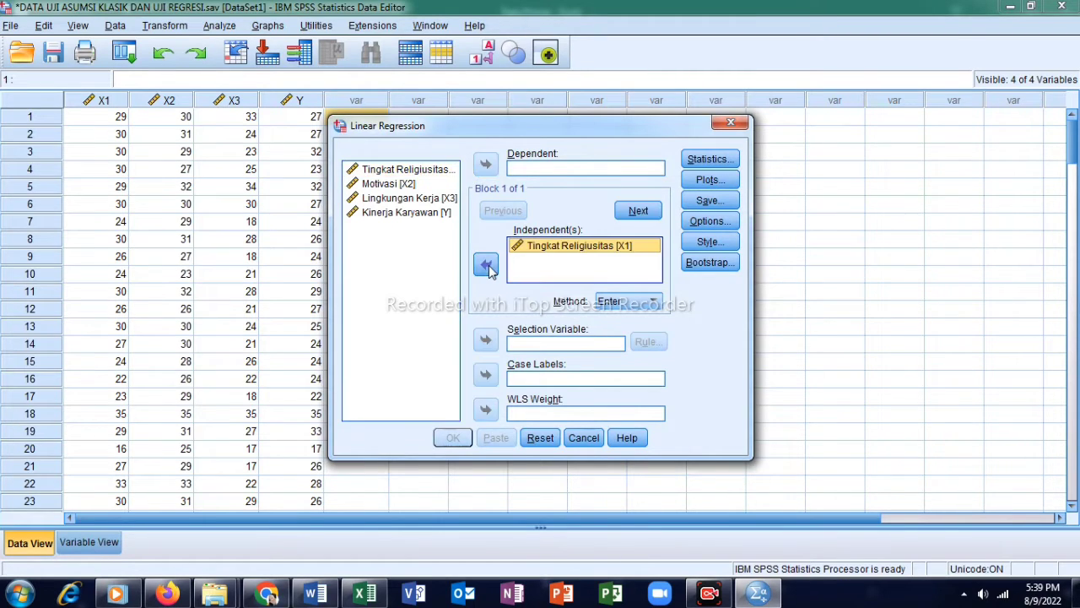
{"action": "left_click", "coordinate": [407, 186]}
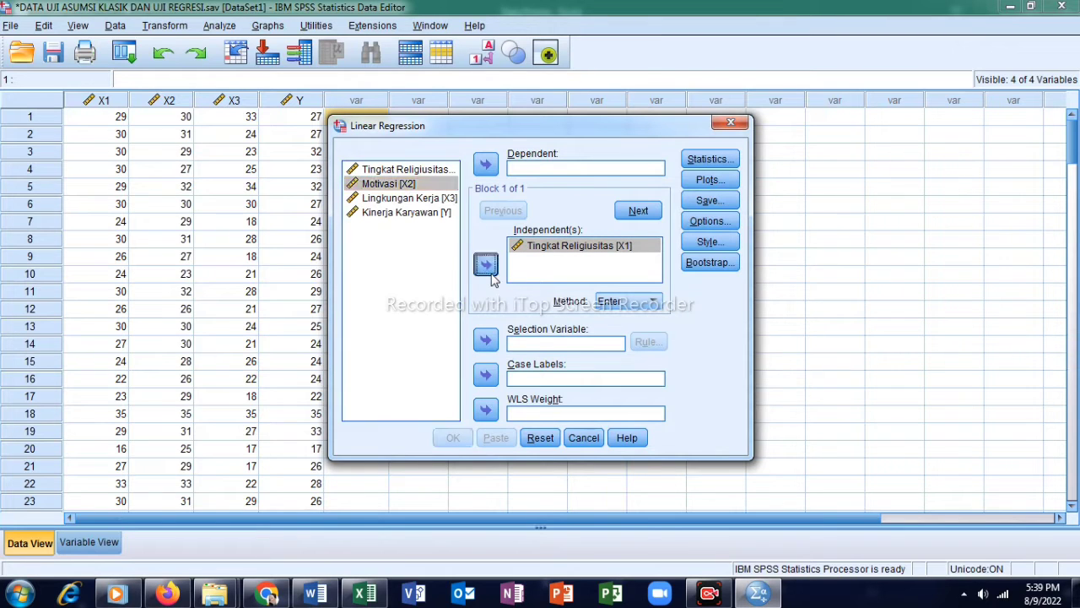
{"action": "left_click", "coordinate": [488, 267]}
{"action": "left_click", "coordinate": [426, 200]}
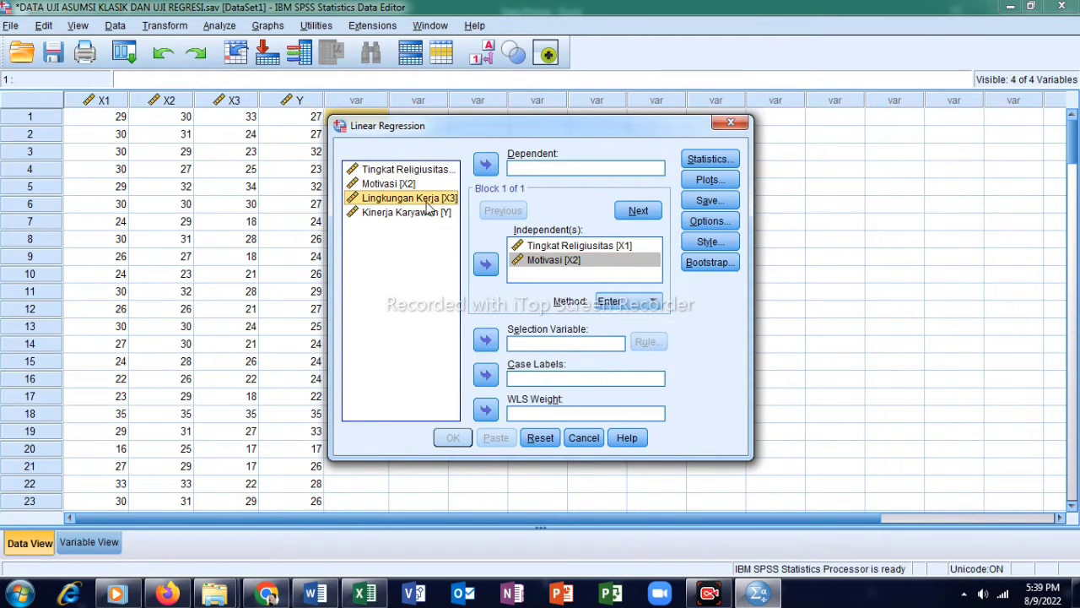
{"action": "left_click", "coordinate": [486, 265]}
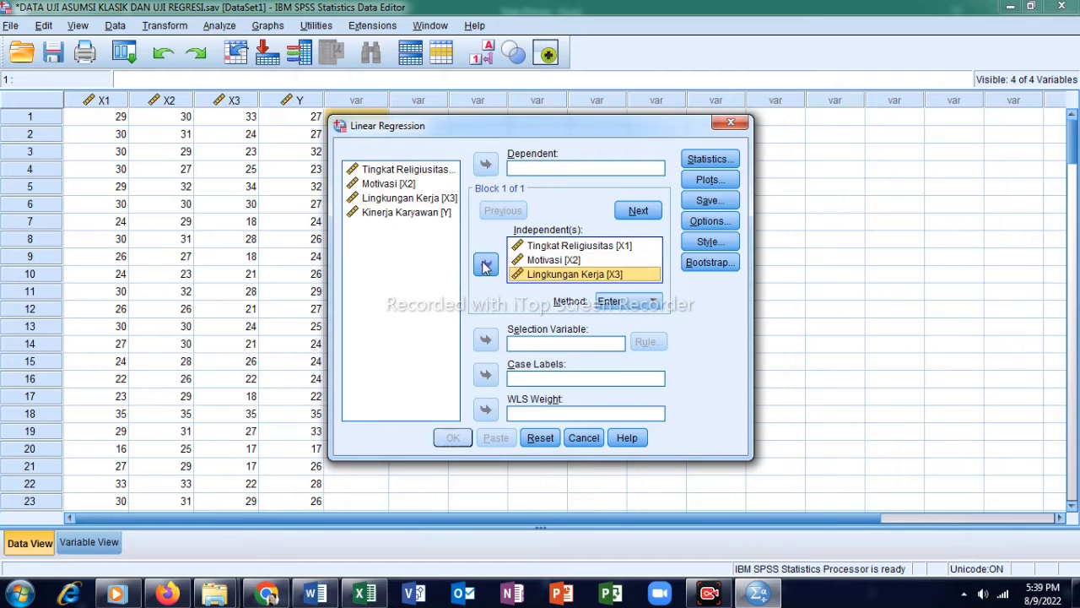
{"action": "left_click", "coordinate": [422, 212]}
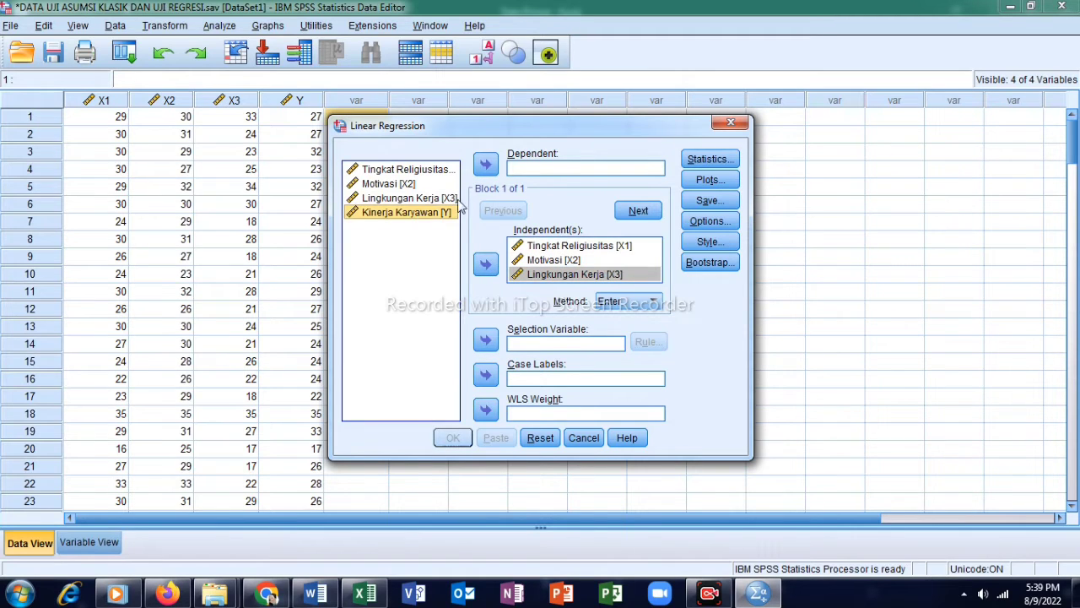
{"action": "left_click", "coordinate": [485, 163]}
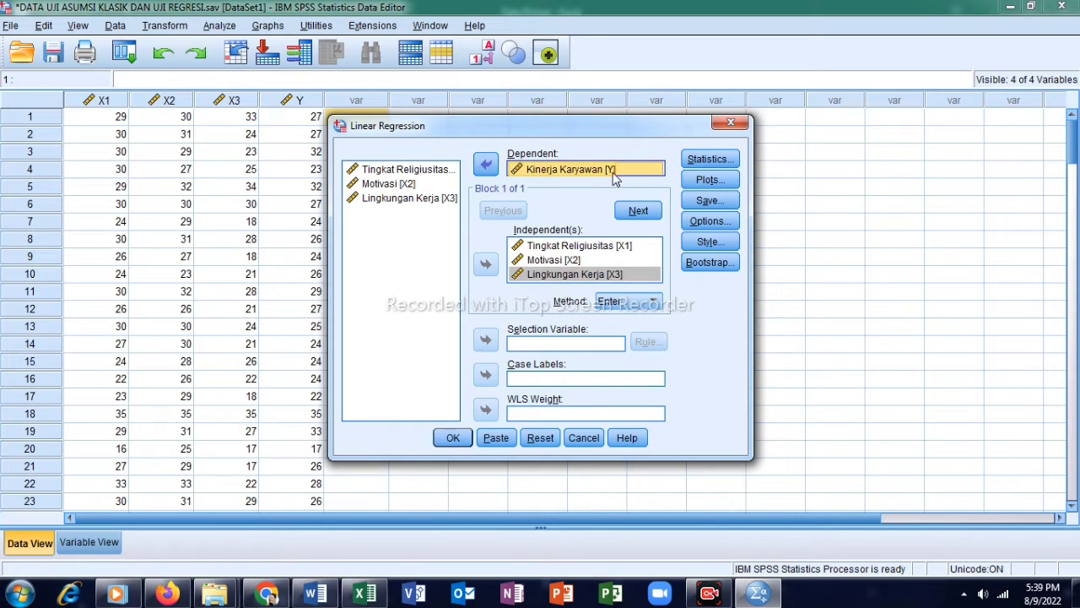
Step: Add Descriptives, Collinearity diagnostics and Durbin-Watson to the regression statistics
{"action": "left_click", "coordinate": [703, 165]}
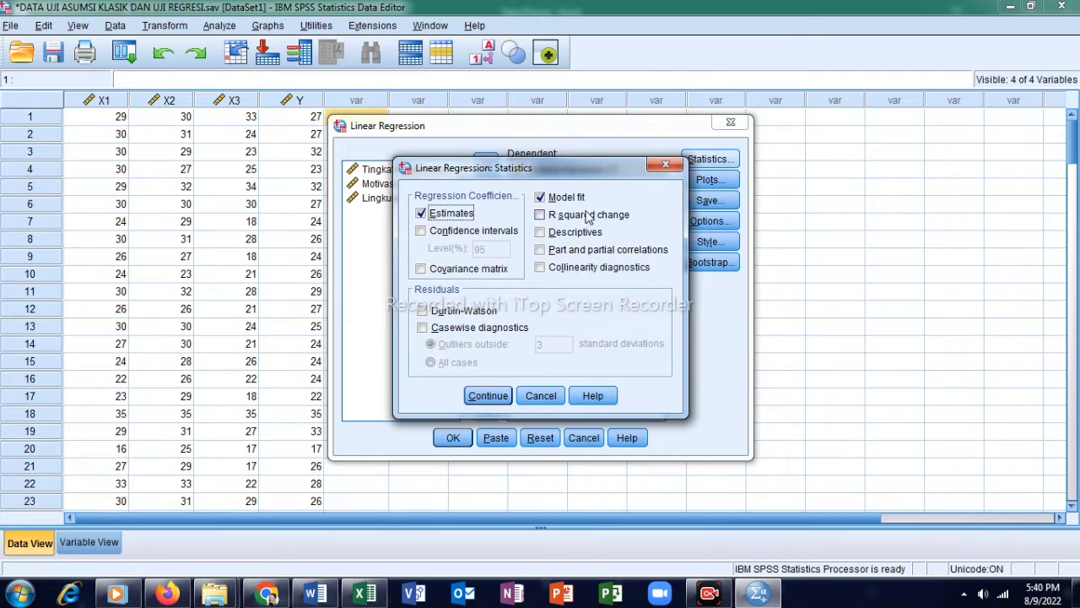
{"action": "left_click", "coordinate": [541, 234]}
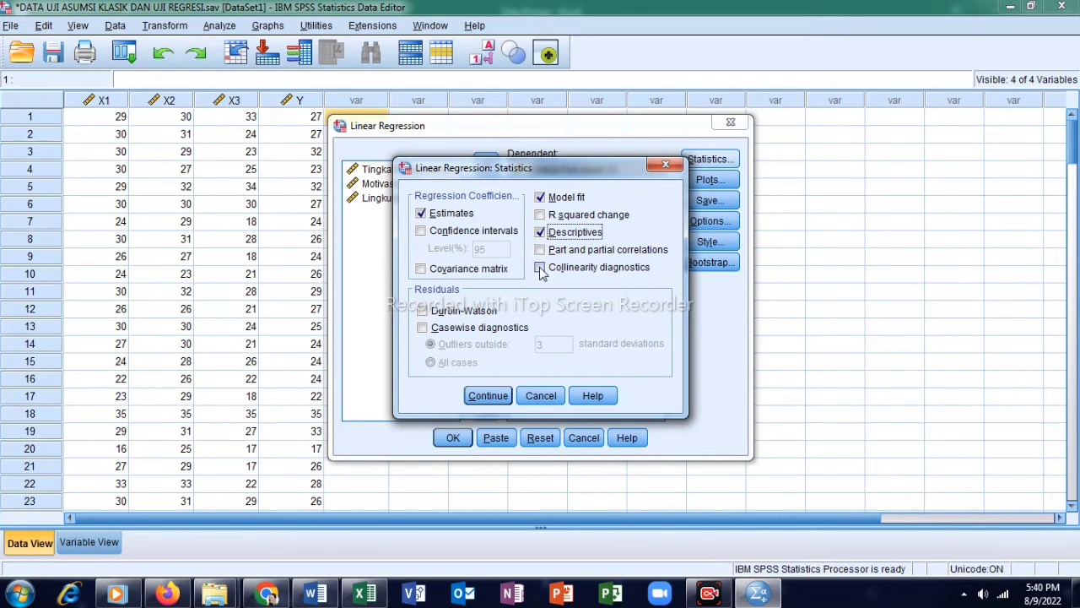
{"action": "left_click", "coordinate": [540, 269]}
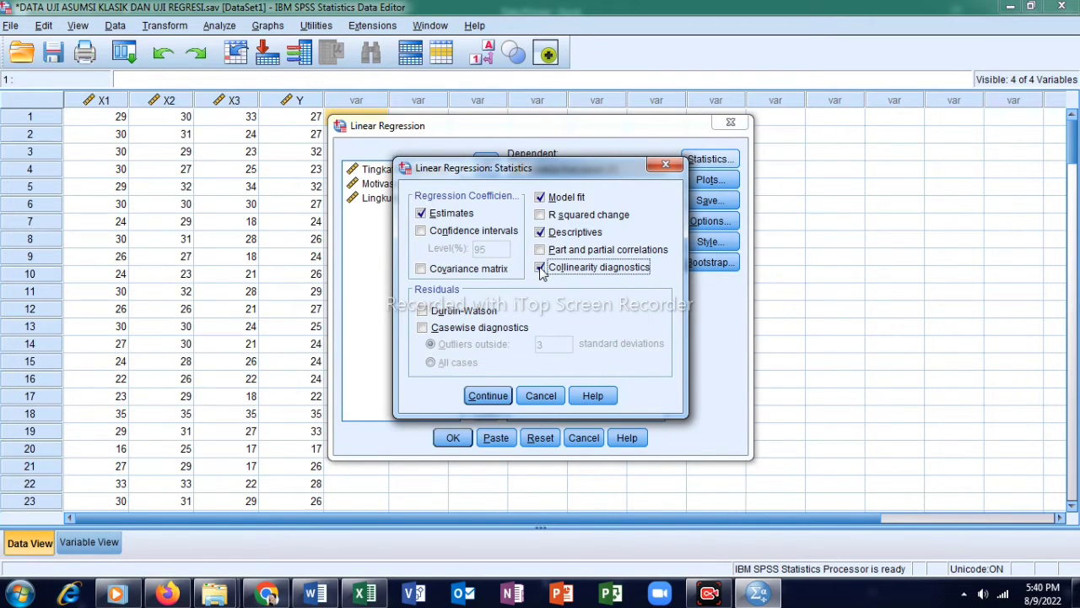
{"action": "left_click", "coordinate": [424, 314]}
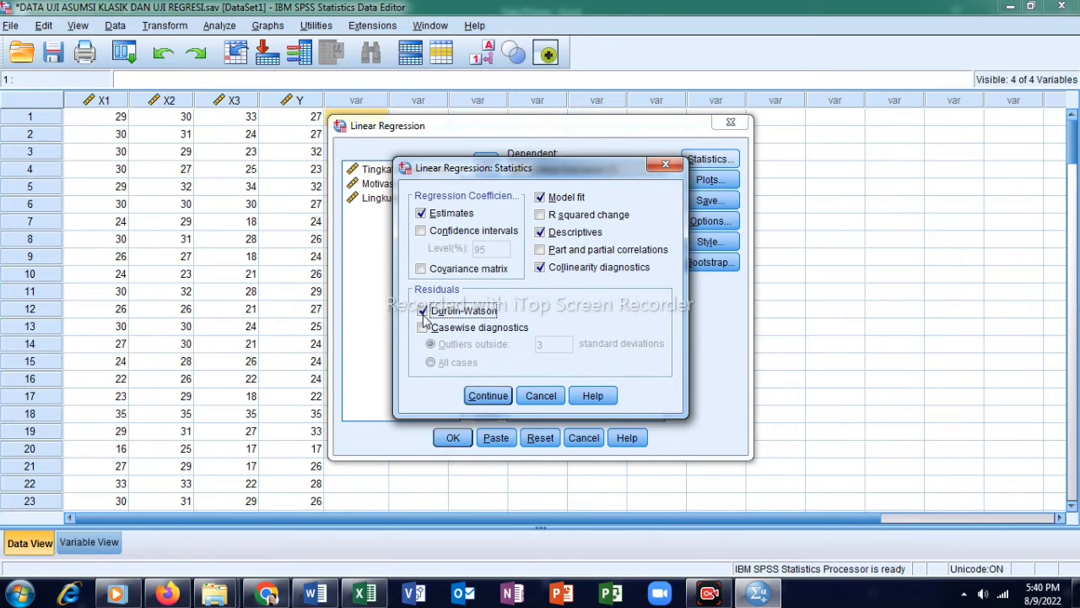
{"action": "left_click", "coordinate": [488, 395]}
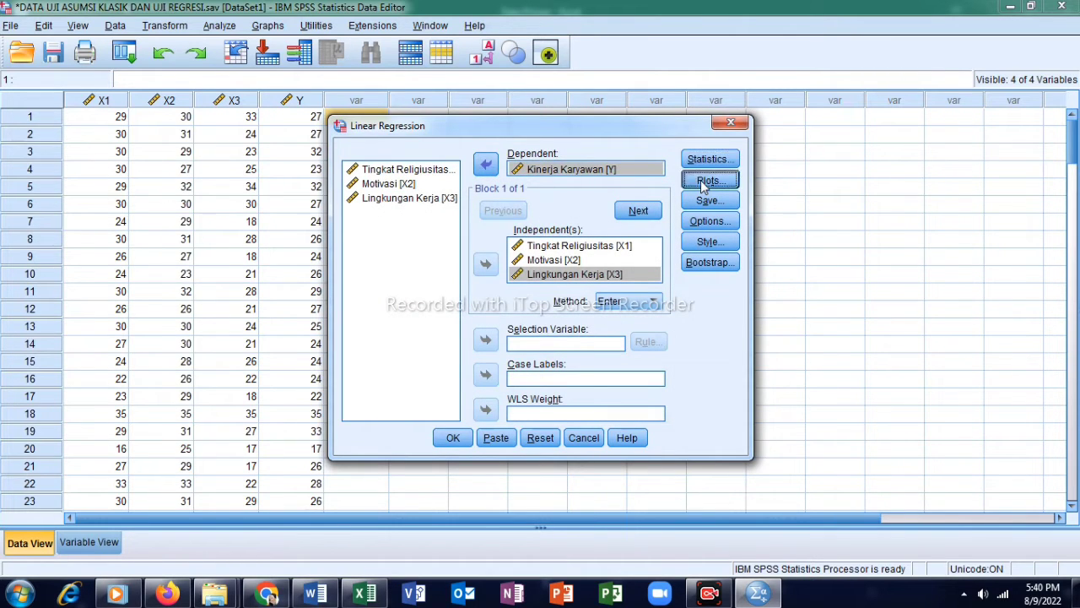
Step: Set up the regression plots with *SRESID on Y and *ZPRED on X, plus a Histogram and Normal probability plot
{"action": "left_click", "coordinate": [704, 182]}
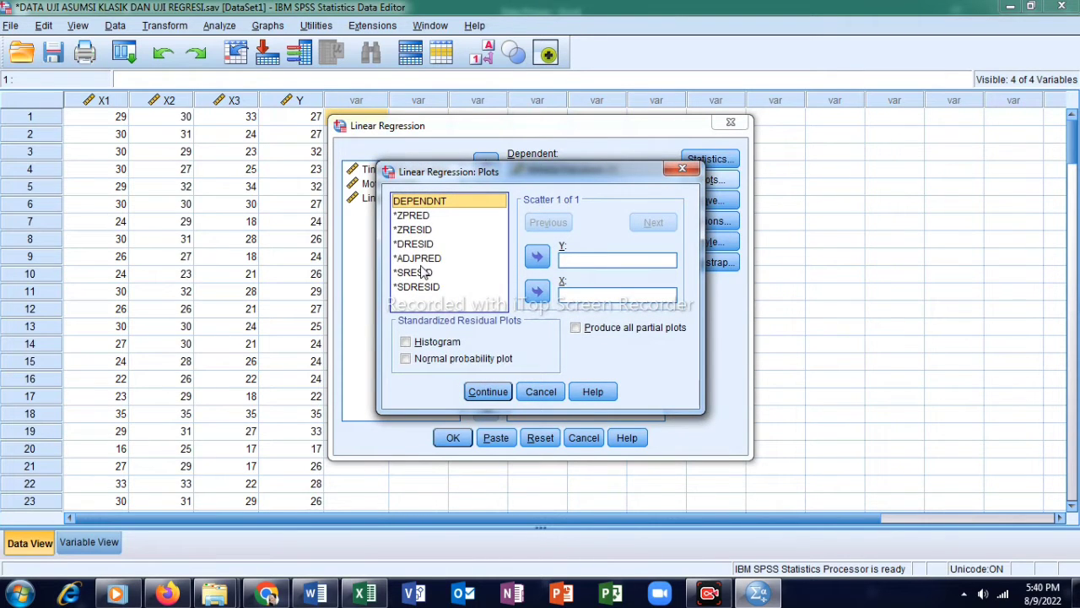
{"action": "left_click", "coordinate": [422, 216]}
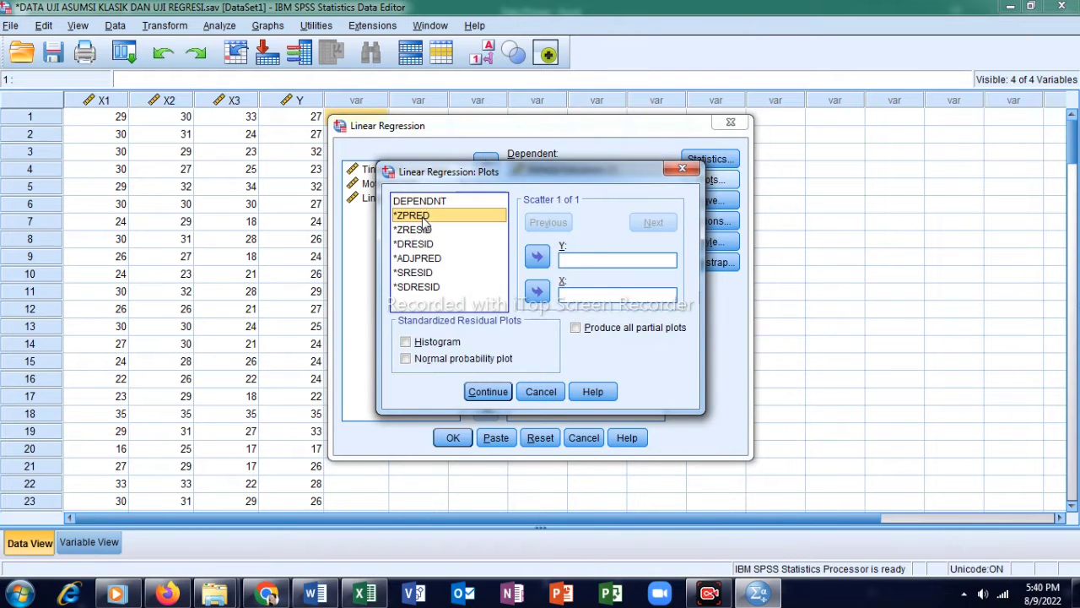
{"action": "left_click", "coordinate": [537, 292]}
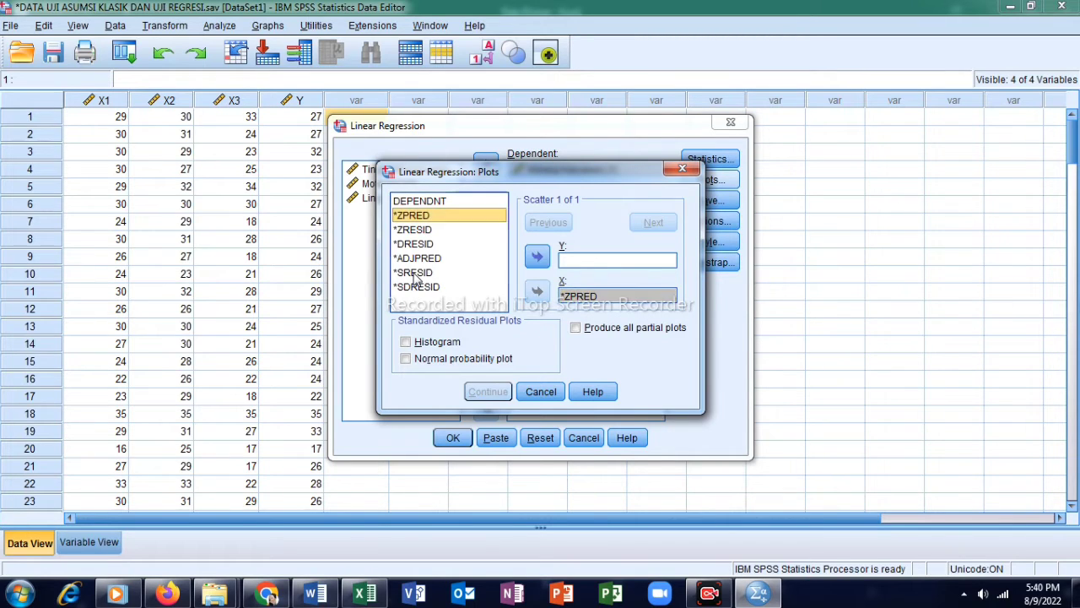
{"action": "left_click", "coordinate": [415, 273]}
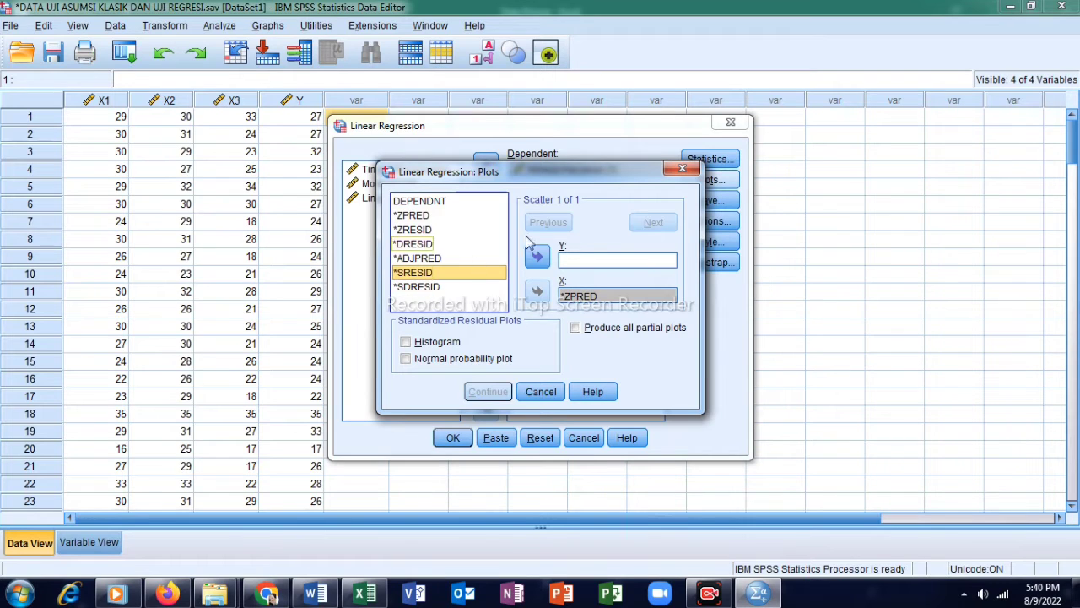
{"action": "left_click", "coordinate": [540, 260]}
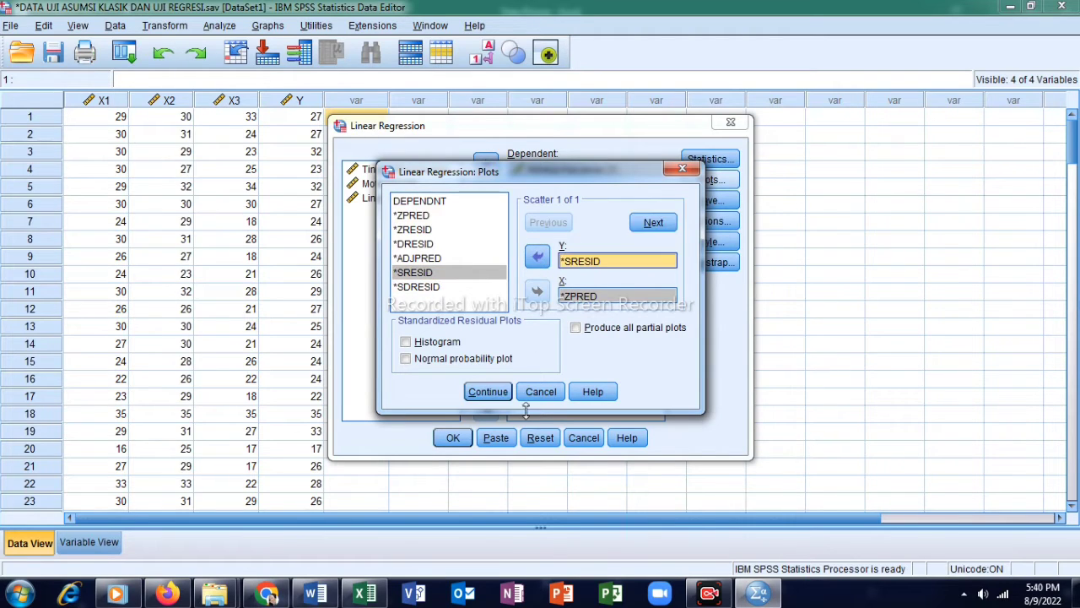
{"action": "left_click", "coordinate": [406, 343]}
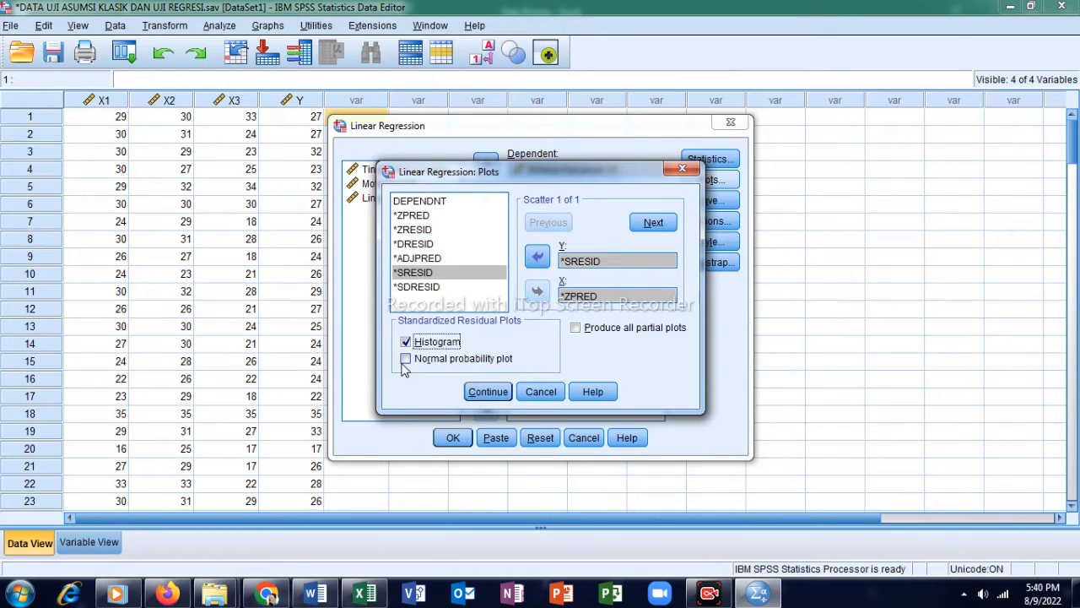
{"action": "left_click", "coordinate": [406, 360]}
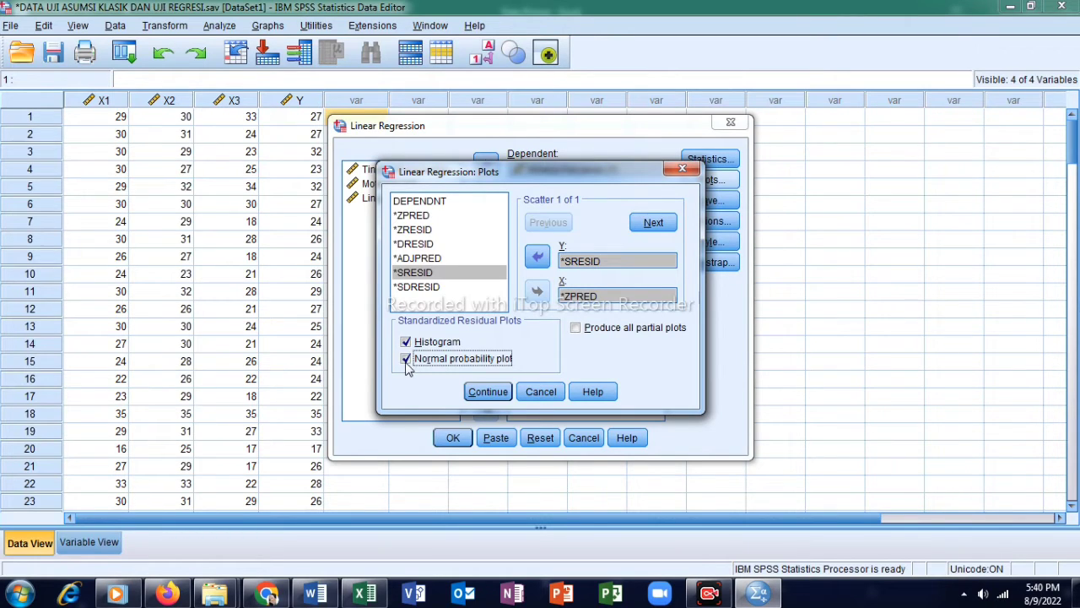
{"action": "left_click", "coordinate": [486, 393]}
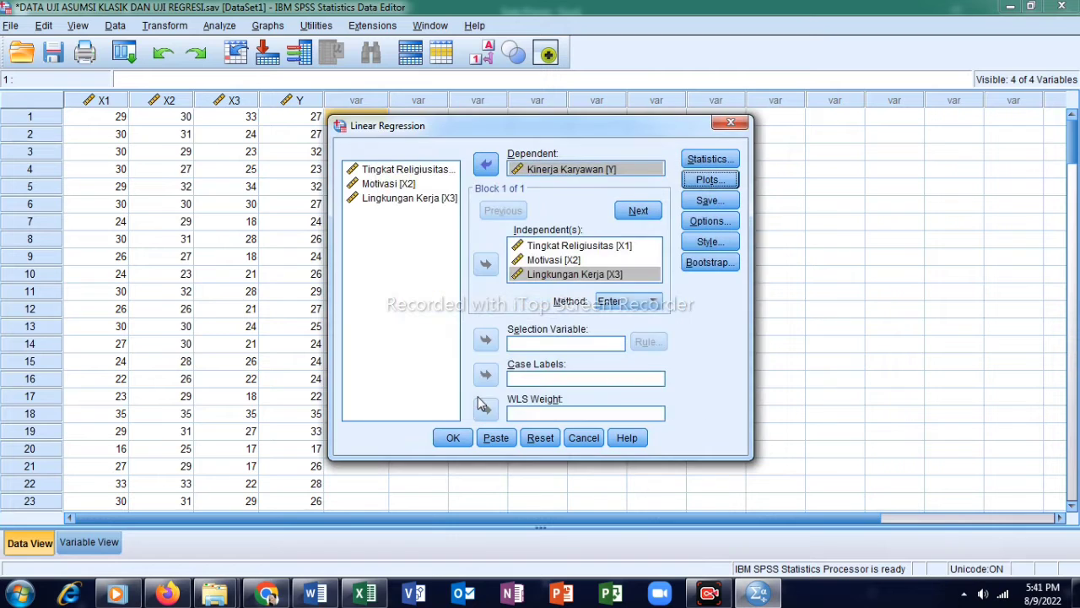
Step: Save the unstandardized residuals as a new variable and run the regression with the default options
{"action": "left_click", "coordinate": [709, 201]}
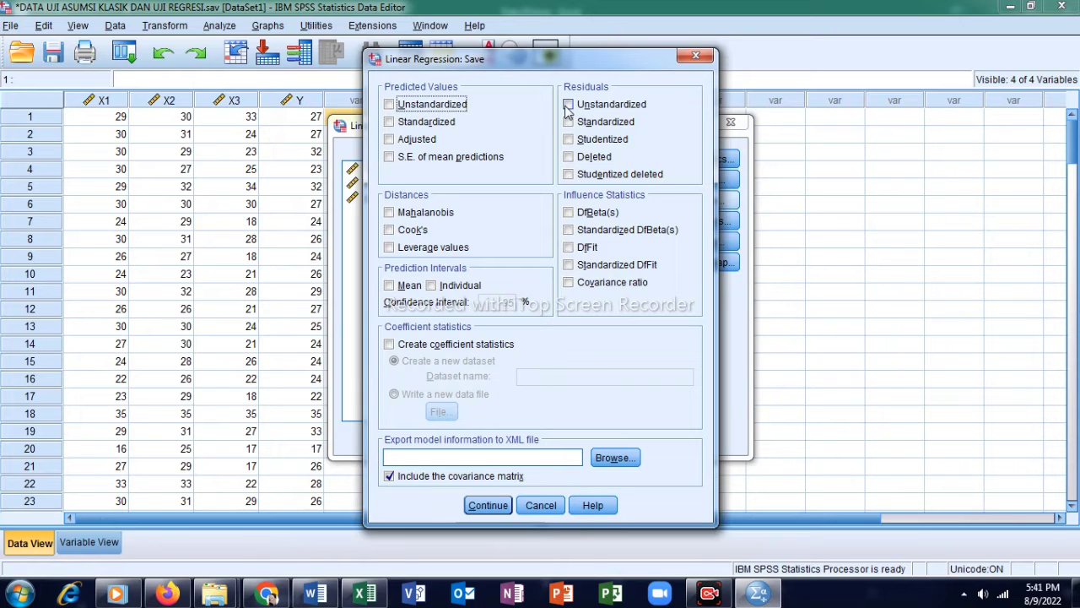
{"action": "left_click", "coordinate": [568, 105]}
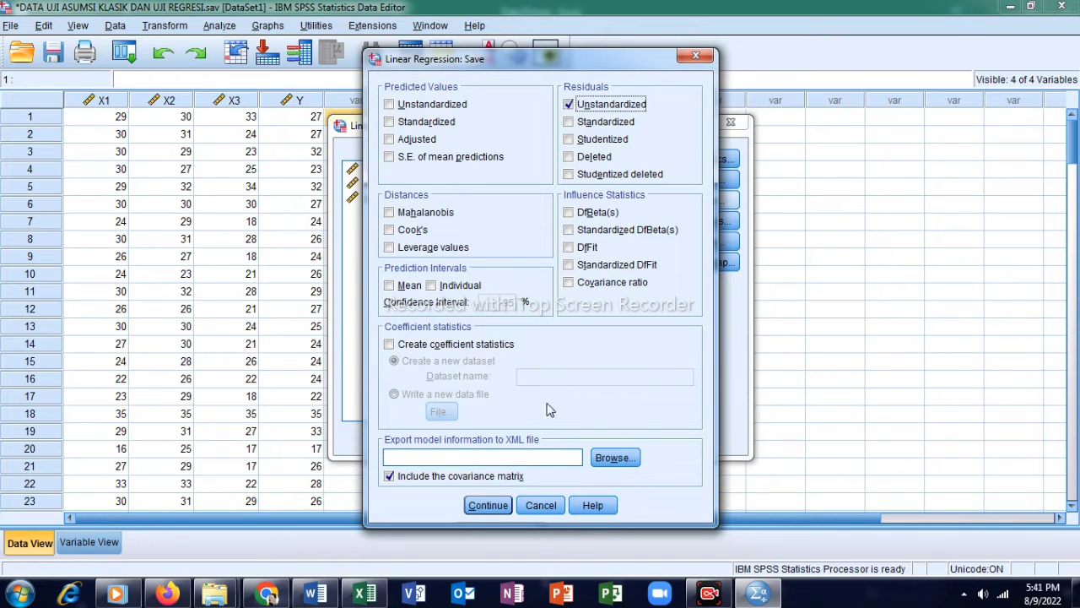
{"action": "left_click", "coordinate": [488, 504]}
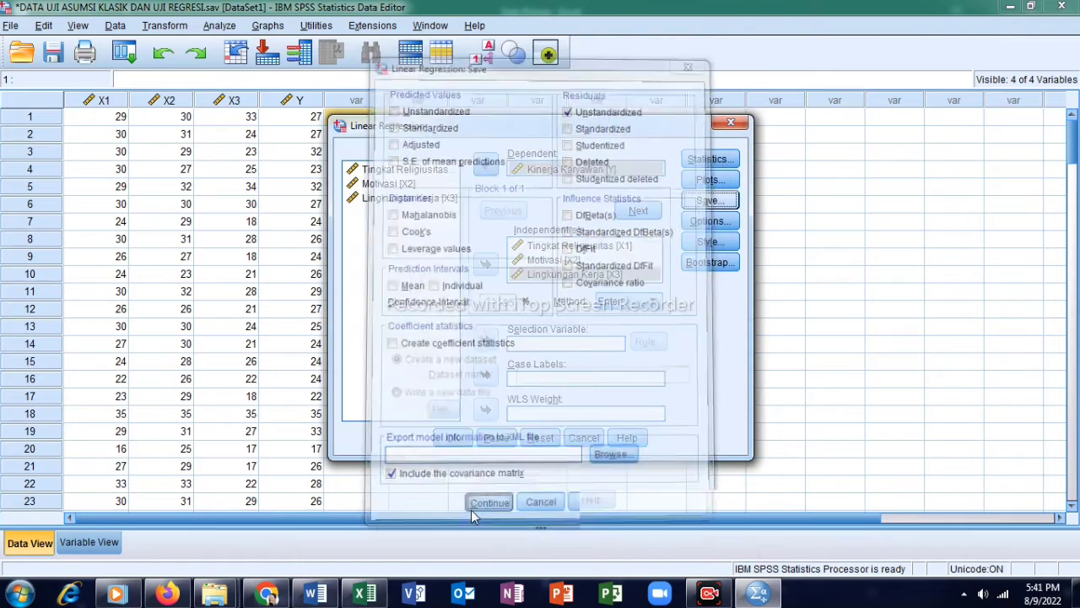
{"action": "left_click", "coordinate": [704, 224]}
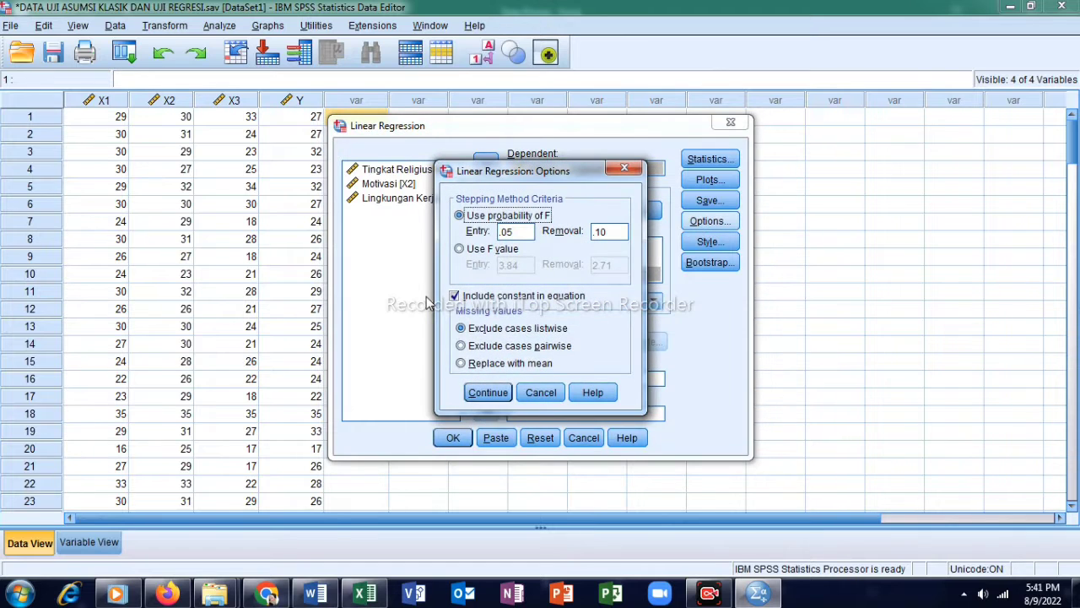
{"action": "left_click", "coordinate": [488, 392]}
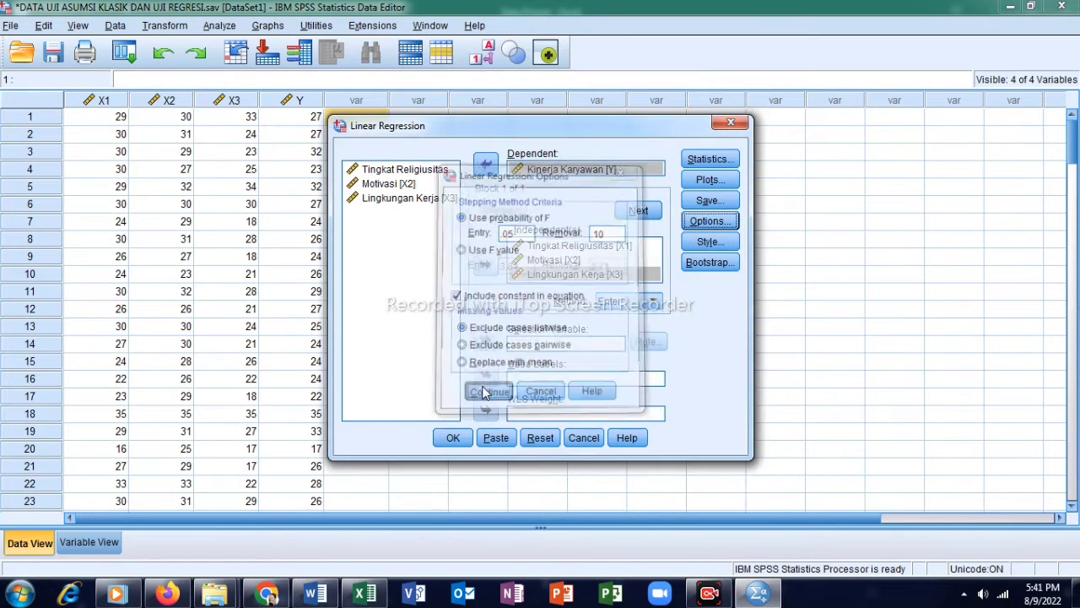
{"action": "left_click", "coordinate": [452, 438]}
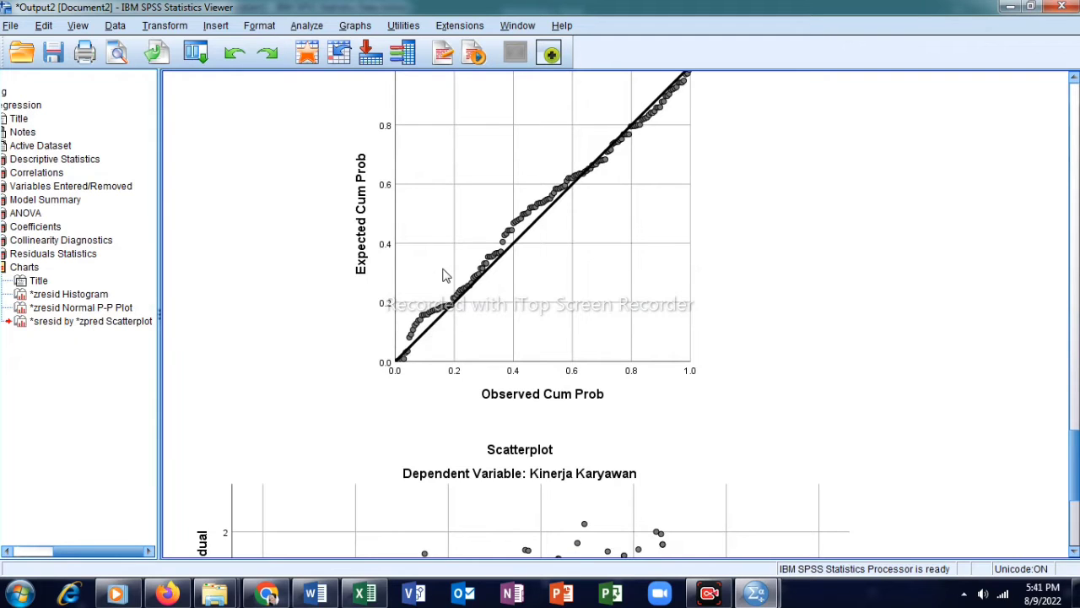
Step: Review the regression output's charts and tables, and return to the dataset to view the RES_1 residual column
{"action": "scroll", "coordinate": [445, 275], "scroll_direction": "up", "scroll_amount": 1}
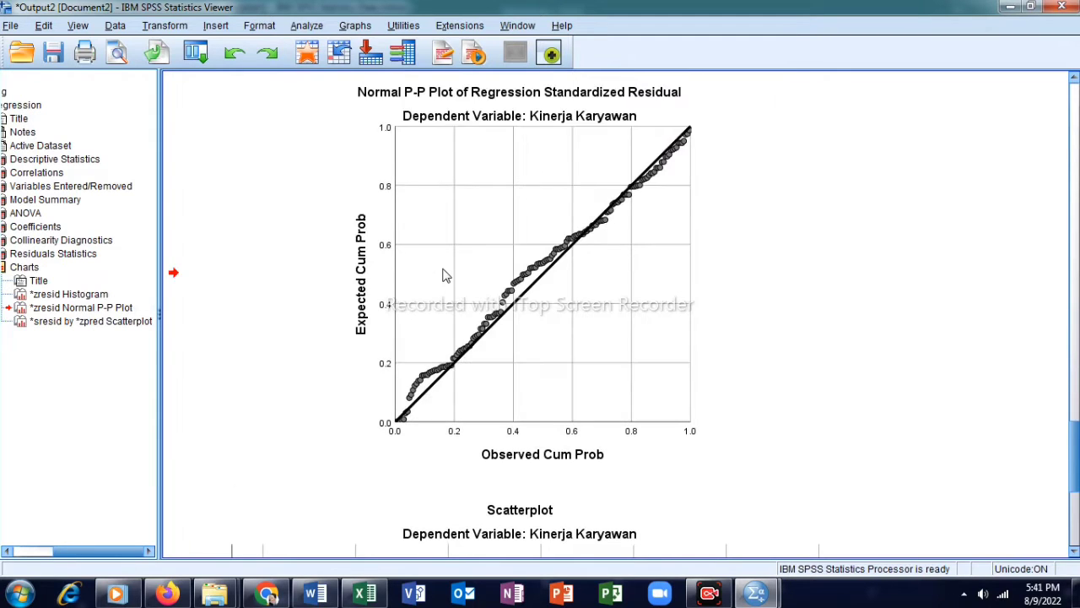
{"action": "scroll", "coordinate": [445, 275], "scroll_direction": "down", "scroll_amount": 6}
{"action": "scroll", "coordinate": [445, 275], "scroll_direction": "up", "scroll_amount": 20}
{"action": "scroll", "coordinate": [446, 275], "scroll_direction": "up", "scroll_amount": 20}
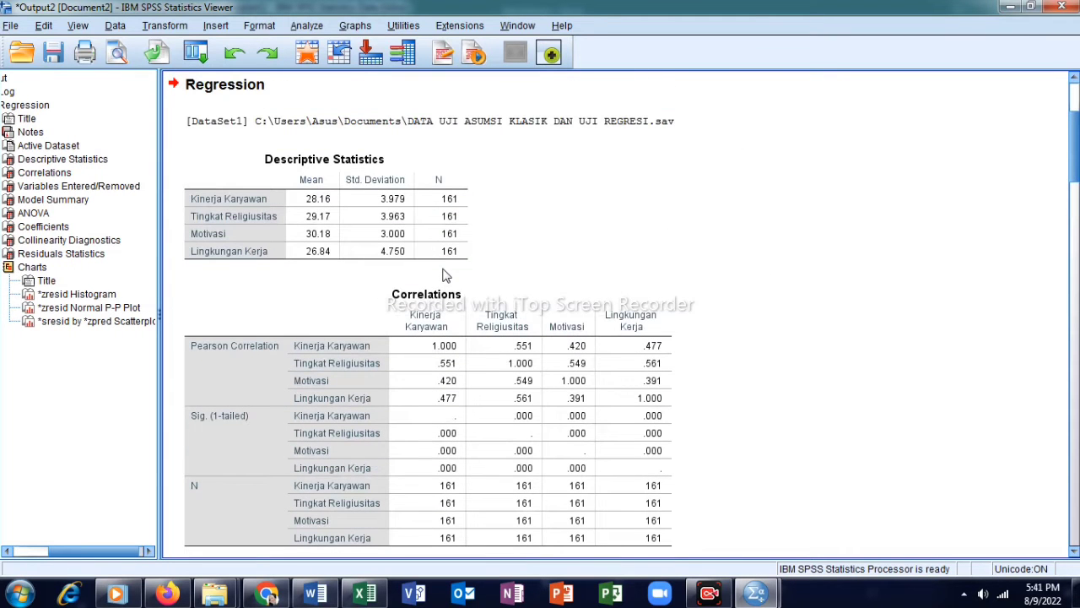
{"action": "mouse_move", "coordinate": [756, 596]}
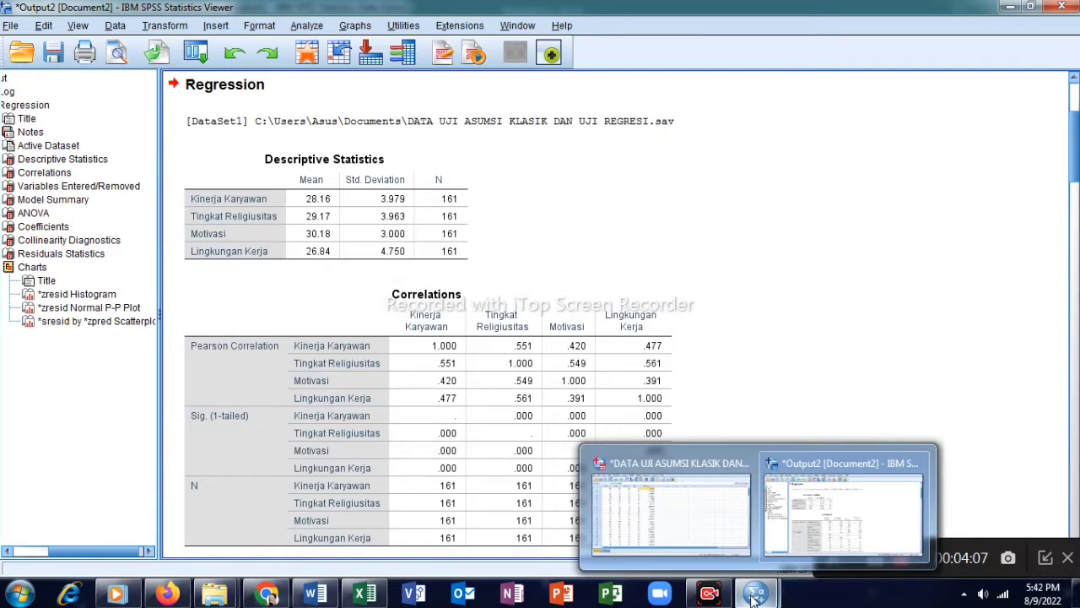
{"action": "mouse_move", "coordinate": [684, 524]}
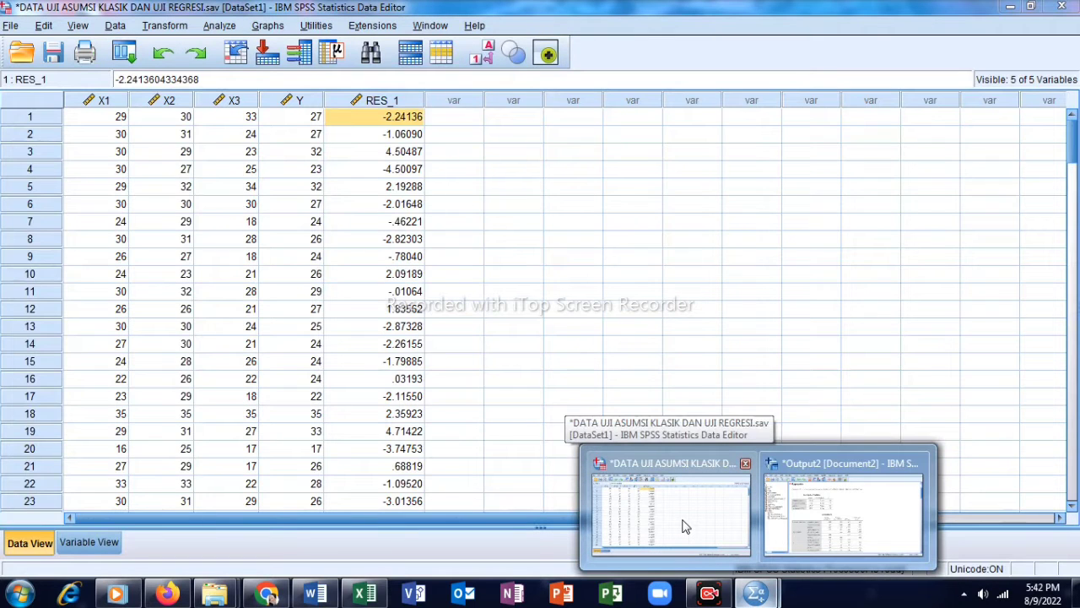
{"action": "left_click", "coordinate": [685, 525]}
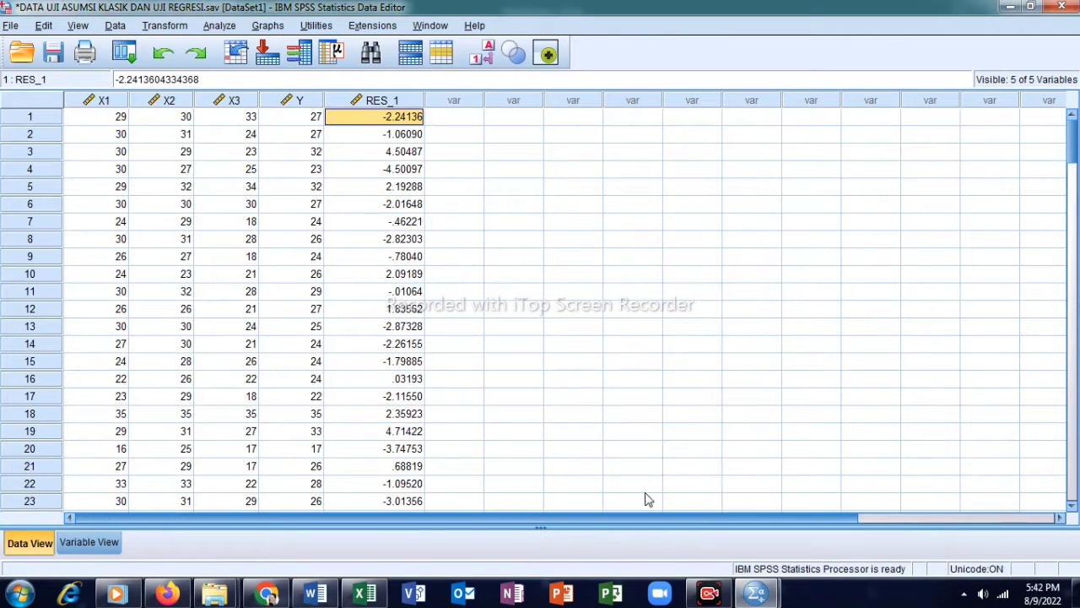
Step: Run a legacy One-Sample Kolmogorov-Smirnov test on the unstandardized residual against the Normal distribution
{"action": "left_click", "coordinate": [218, 26]}
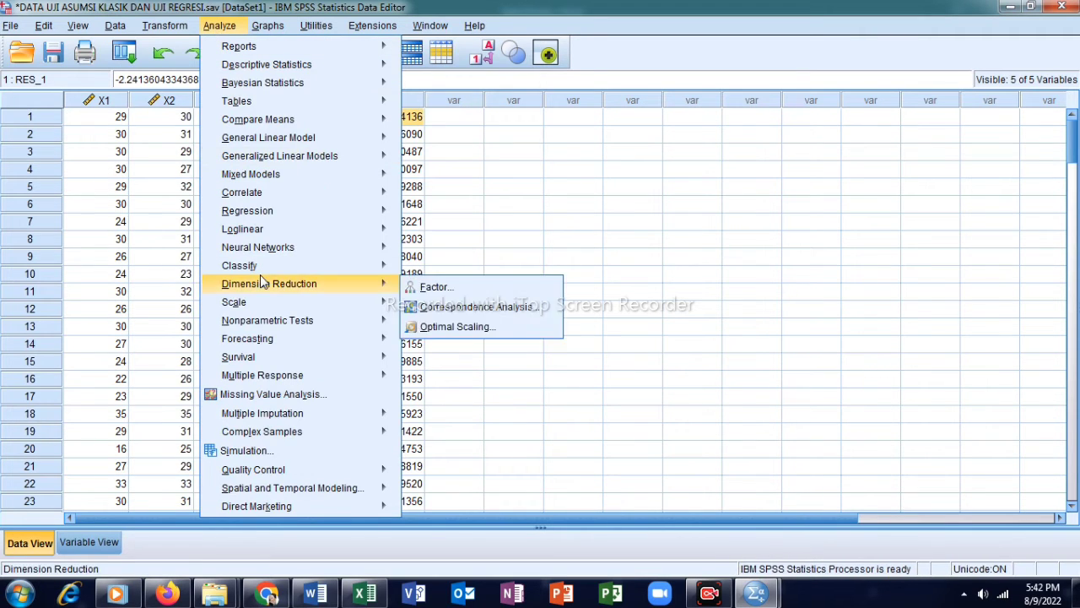
{"action": "mouse_move", "coordinate": [262, 329]}
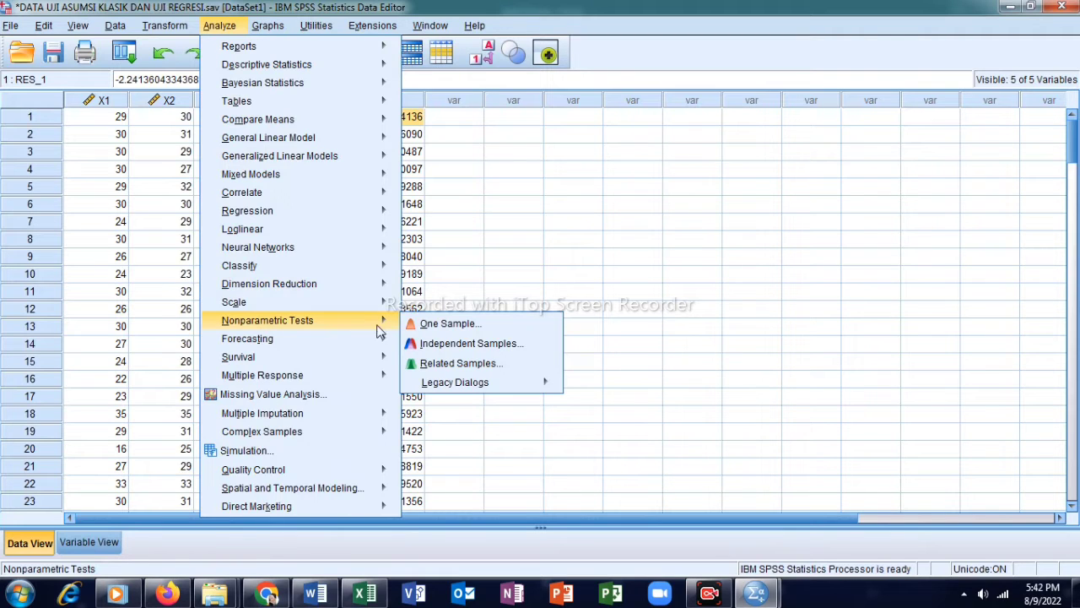
{"action": "mouse_move", "coordinate": [433, 388]}
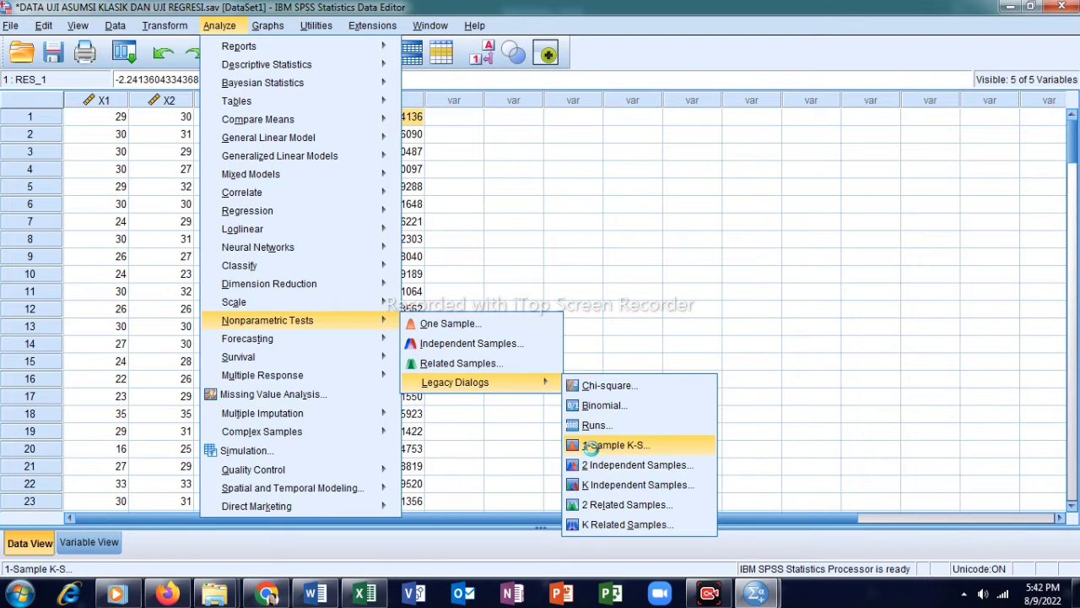
{"action": "left_click", "coordinate": [595, 447]}
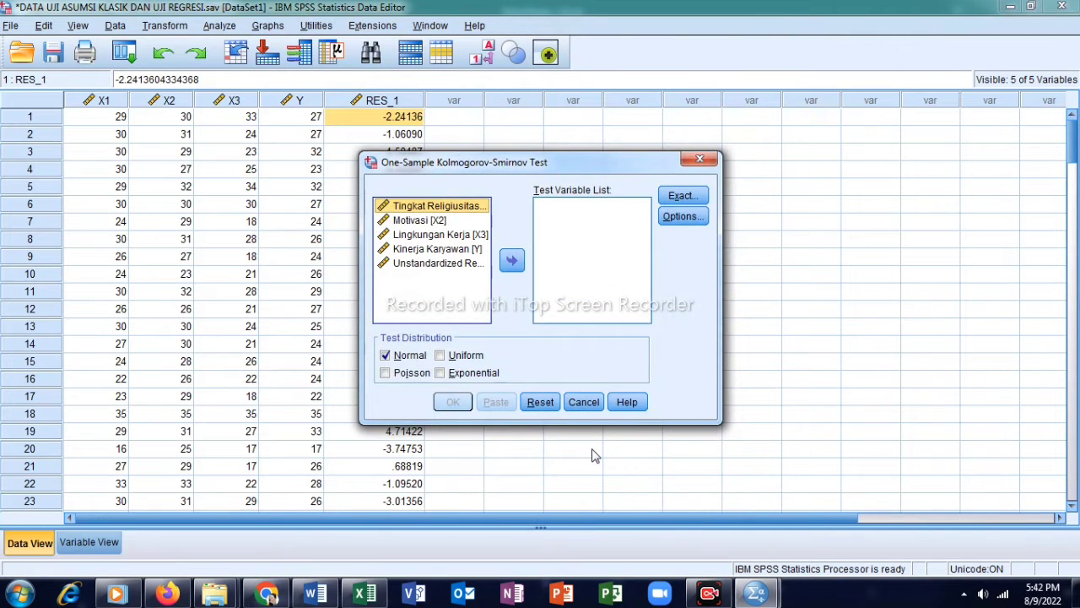
{"action": "left_click", "coordinate": [429, 264]}
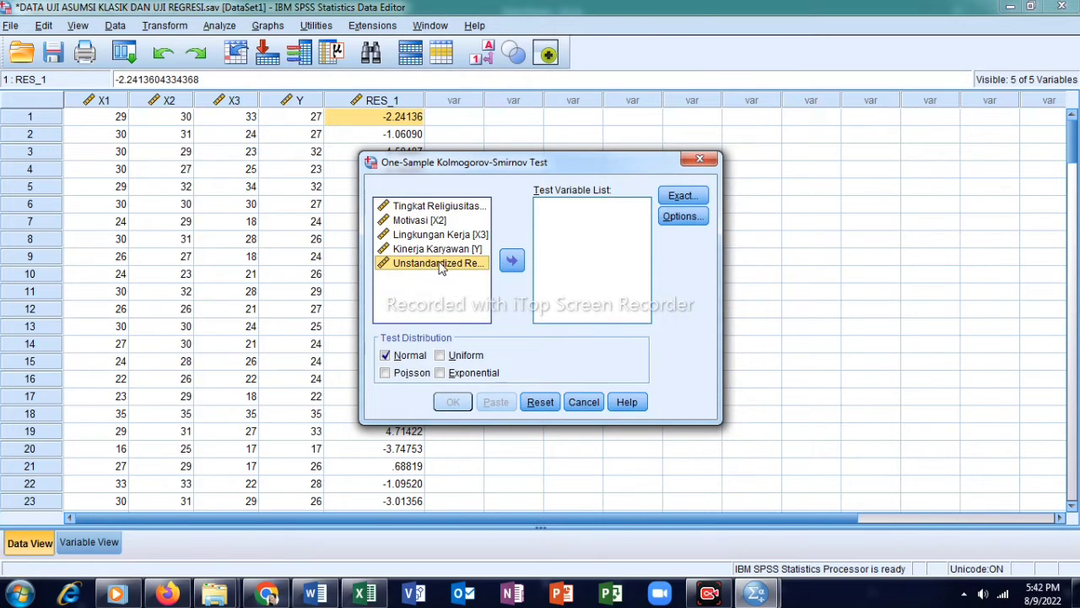
{"action": "left_click", "coordinate": [512, 263]}
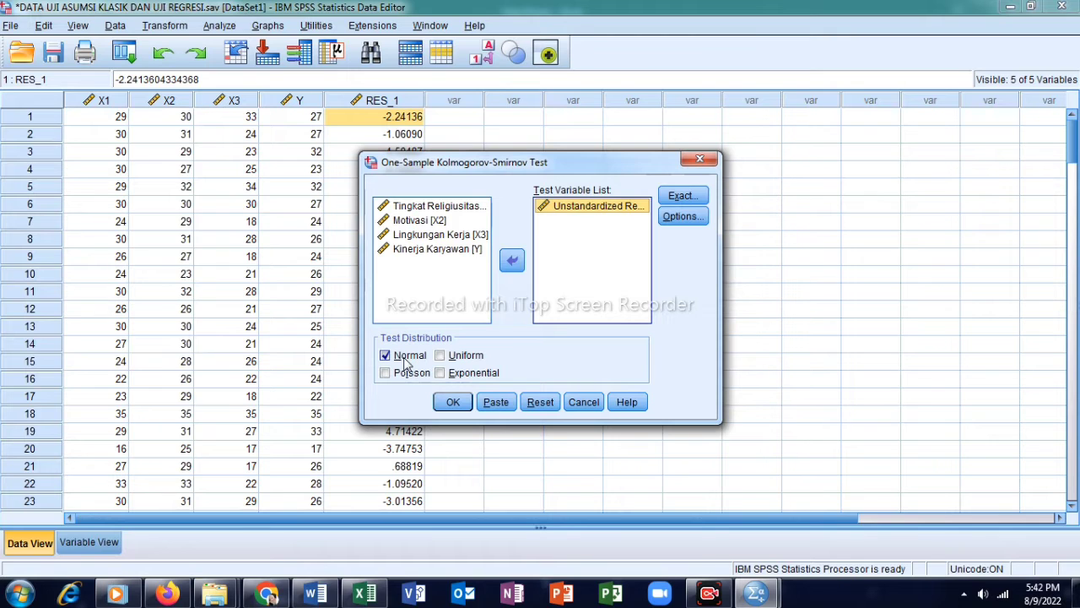
{"action": "left_click", "coordinate": [453, 401]}
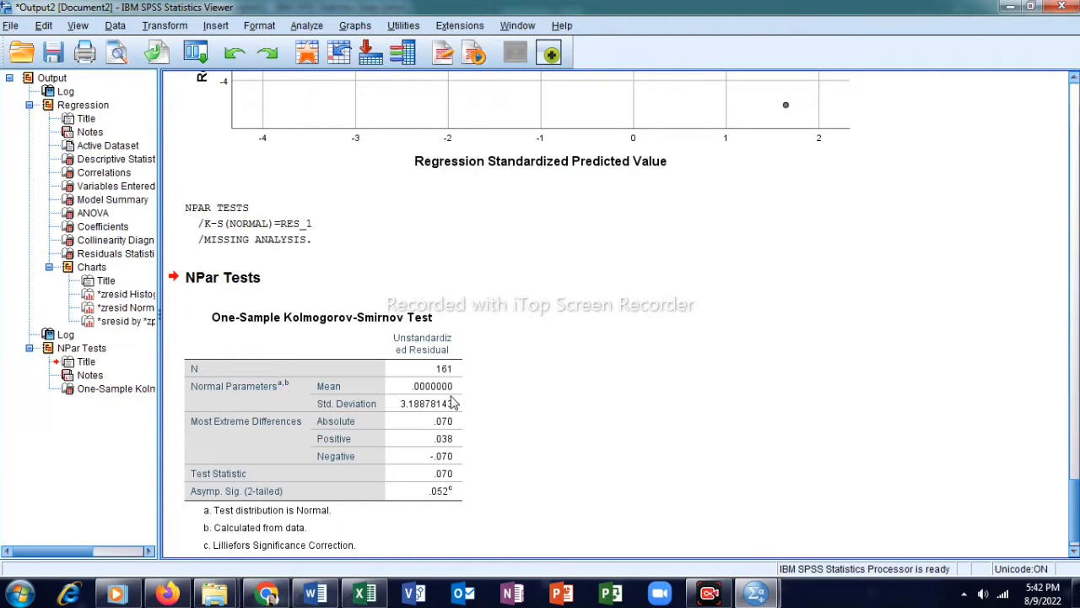
{"action": "left_click", "coordinate": [453, 401]}
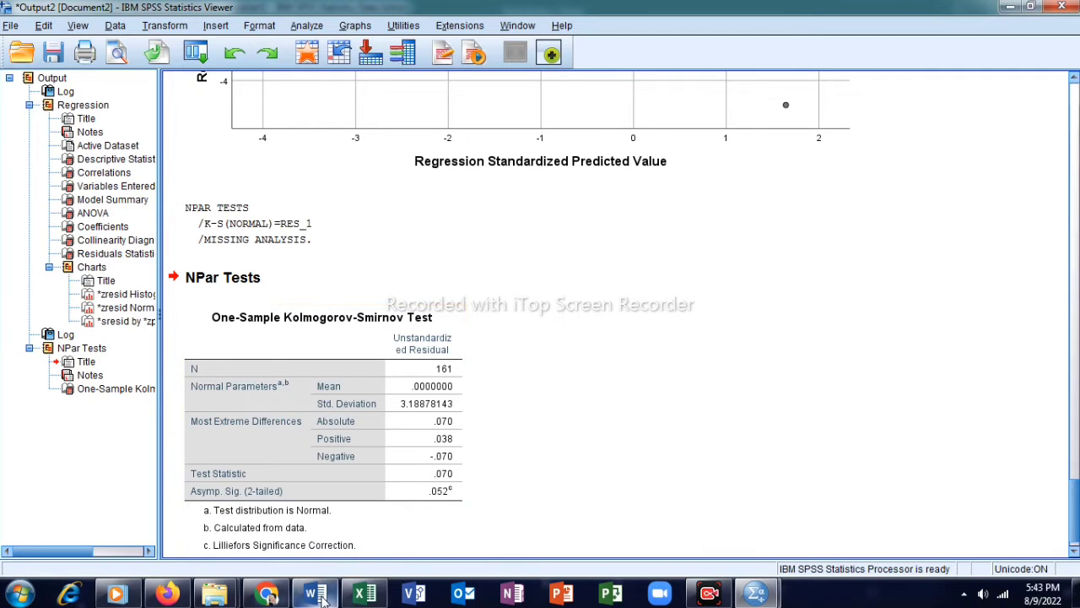
Step: Switch to the Word document UTS STASTISTIK BERBASIS KOMPUTER and examine the variable and test lists at its beginning
{"action": "mouse_move", "coordinate": [322, 596]}
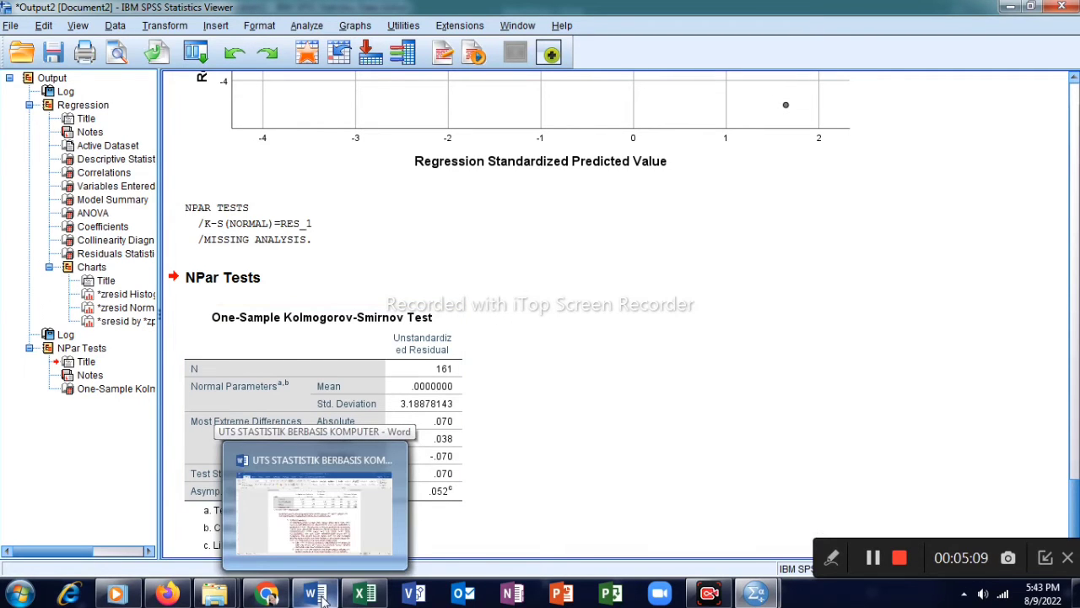
{"action": "left_click", "coordinate": [322, 597]}
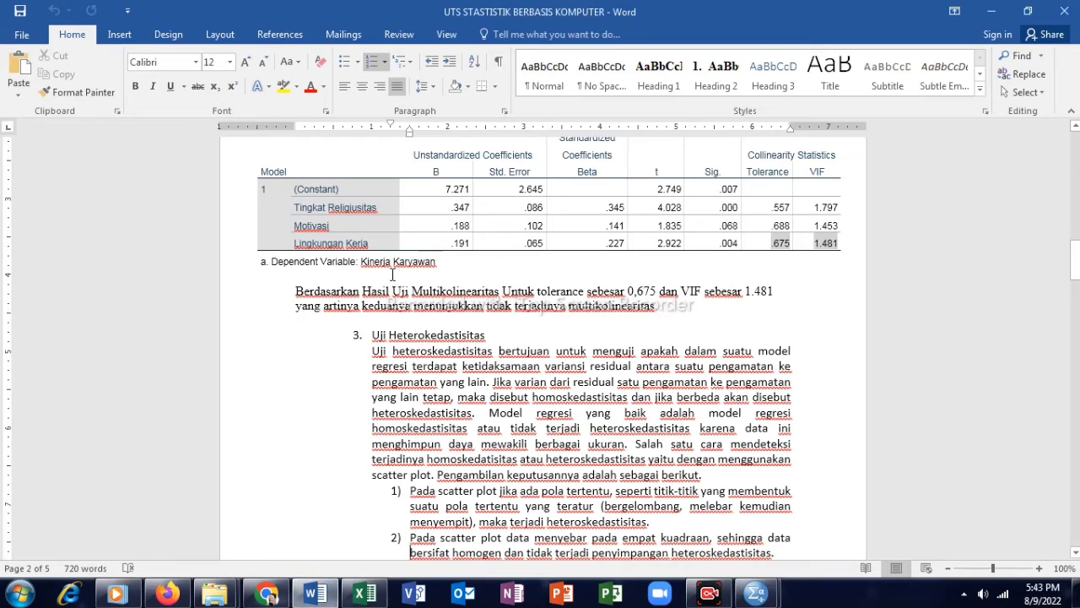
{"action": "key", "text": "Up"}
{"action": "key", "text": "Up"}
{"action": "key", "text": "Up"}
{"action": "key", "text": "Up"}
{"action": "key", "text": "Up"}
{"action": "key", "text": "Up"}
{"action": "key", "text": "Up"}
{"action": "key", "text": "Up"}
{"action": "key", "text": "Up"}
{"action": "key", "text": "Up"}
{"action": "key", "text": "Up"}
{"action": "key", "text": "Up"}
{"action": "key", "text": "Up"}
{"action": "key", "text": "Up"}
{"action": "key", "text": "Up"}
{"action": "key", "text": "Up"}
{"action": "key", "text": "Up"}
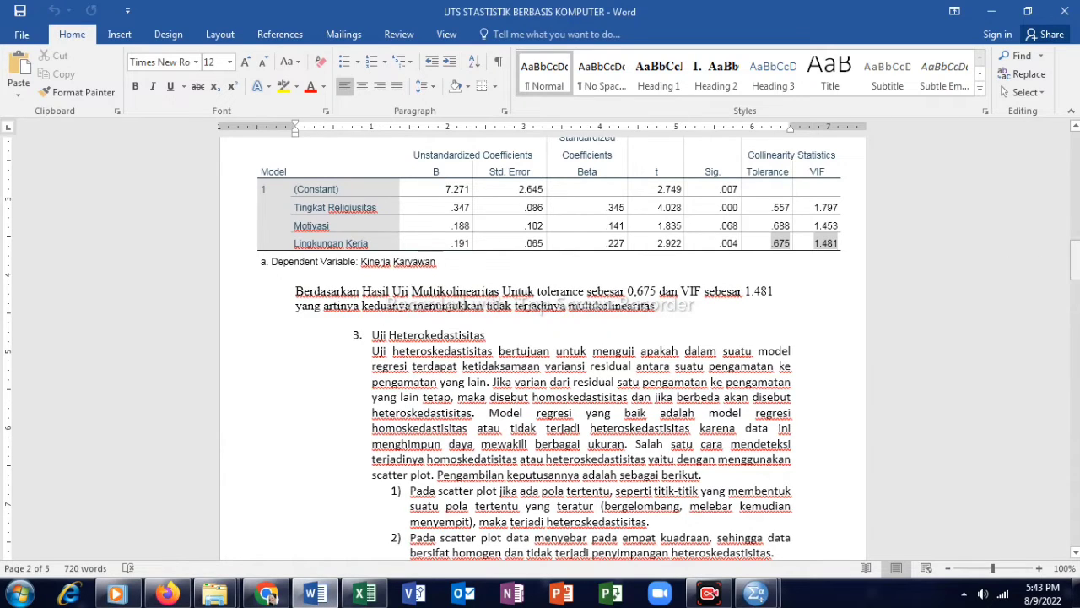
{"action": "left_click_drag", "start_coordinate": [1074, 266], "coordinate": [1074, 152]}
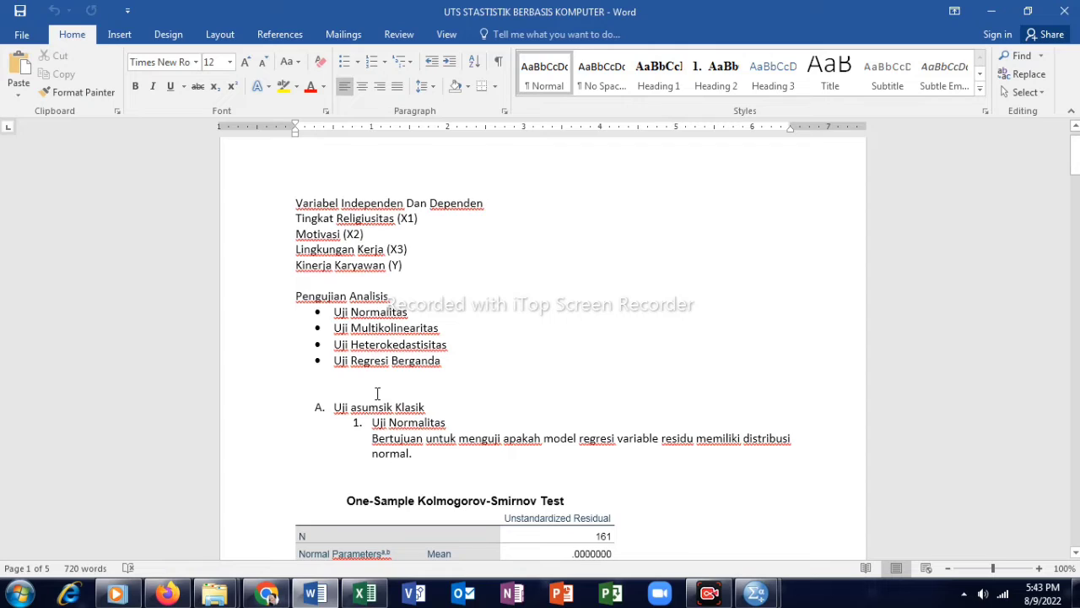
Step: Read the Uji Normalitas section with its Kolmogorov-Smirnov table and conclusion, continuing into the Uji Multikolinearitas section
{"action": "left_click", "coordinate": [455, 426]}
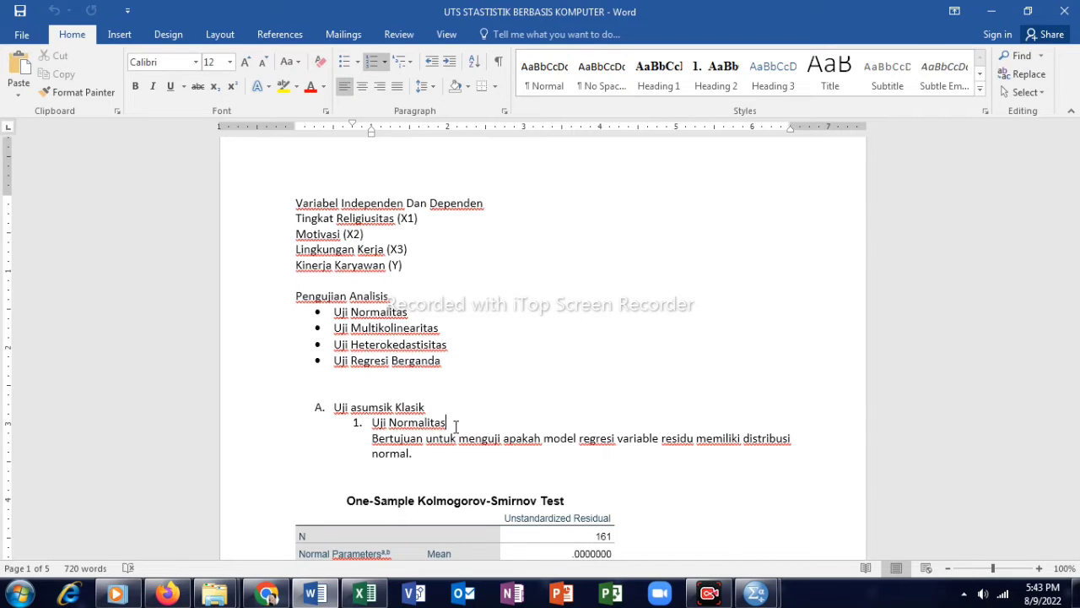
{"action": "key", "text": "Down"}
{"action": "key", "text": "Down"}
{"action": "key", "text": "Down"}
{"action": "key", "text": "Down"}
{"action": "key", "text": "Down"}
{"action": "key", "text": "Down"}
{"action": "key", "text": "Down"}
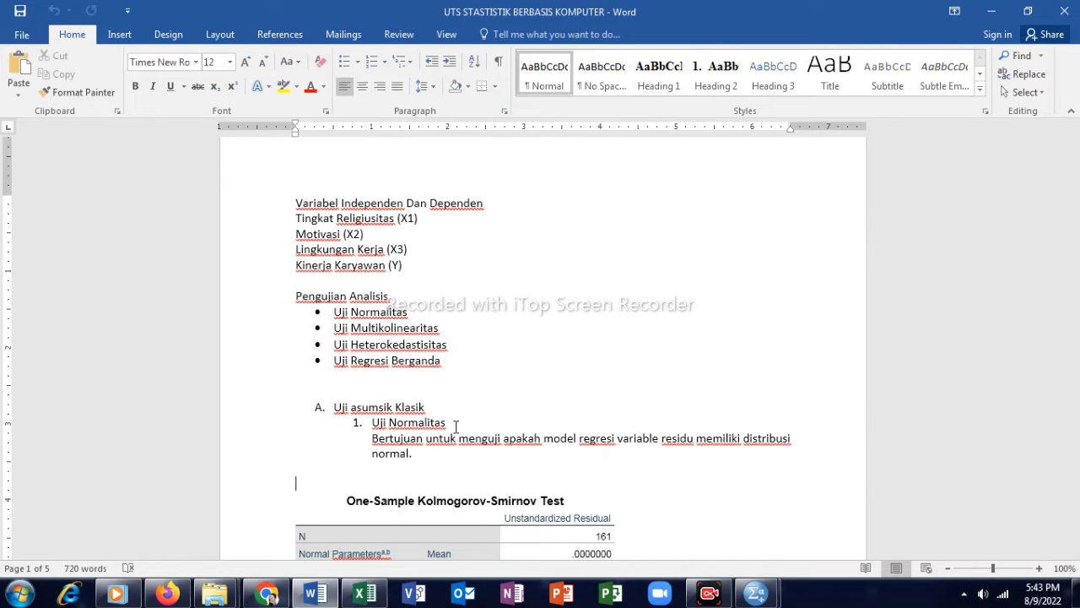
{"action": "key", "text": "Down"}
{"action": "key", "text": "Down"}
{"action": "key", "text": "Down"}
{"action": "key", "text": "Down"}
{"action": "key", "text": "Down"}
{"action": "key", "text": "Down"}
{"action": "key", "text": "Down"}
{"action": "key", "text": "Down"}
{"action": "key", "text": "Down"}
{"action": "key", "text": "Down"}
{"action": "key", "text": "Down"}
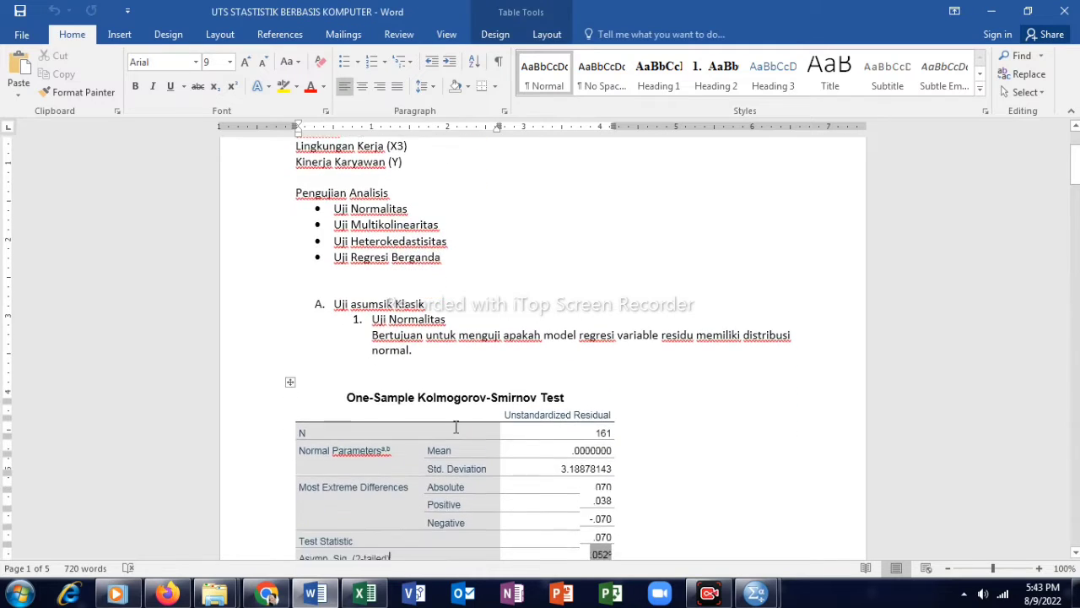
{"action": "key", "text": "Down"}
{"action": "key", "text": "Down"}
{"action": "key", "text": "Down"}
{"action": "key", "text": "Down"}
{"action": "key", "text": "Down"}
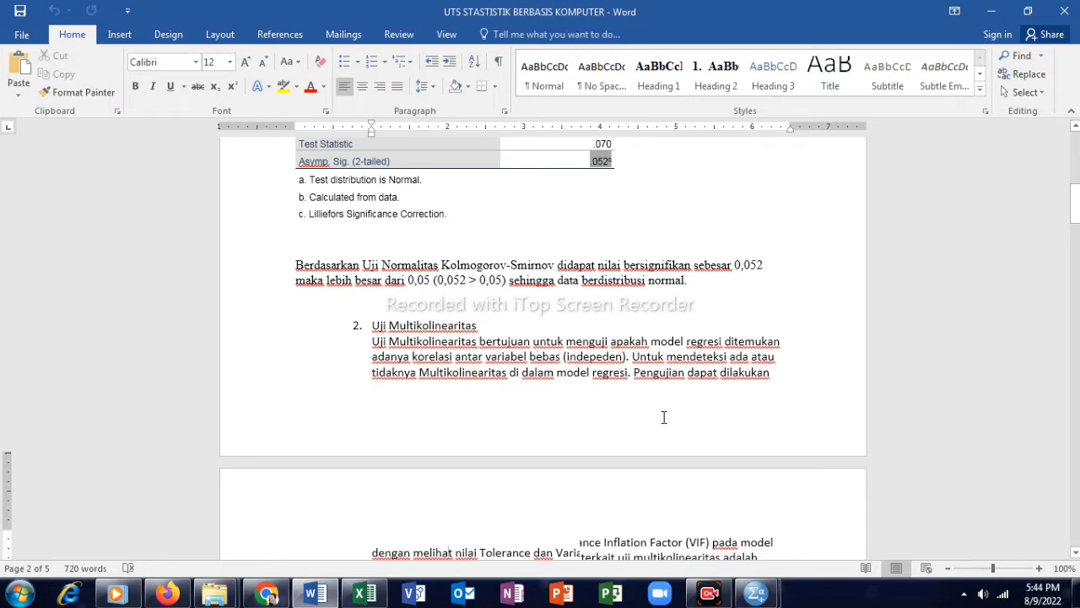
Step: Read the Uji Multikolinearitas criteria for VIF and Tolerance down to the Coefficients table
{"action": "scroll", "coordinate": [662, 416], "scroll_direction": "down", "scroll_amount": 1}
{"action": "scroll", "coordinate": [662, 416], "scroll_direction": "down", "scroll_amount": 3}
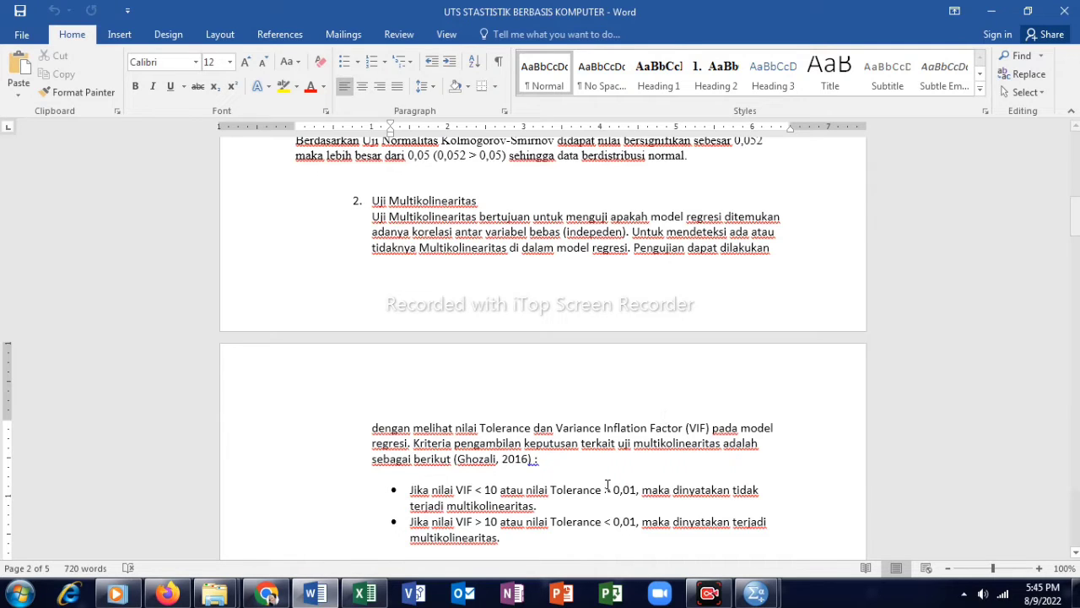
{"action": "key", "text": "ctrl+v"}
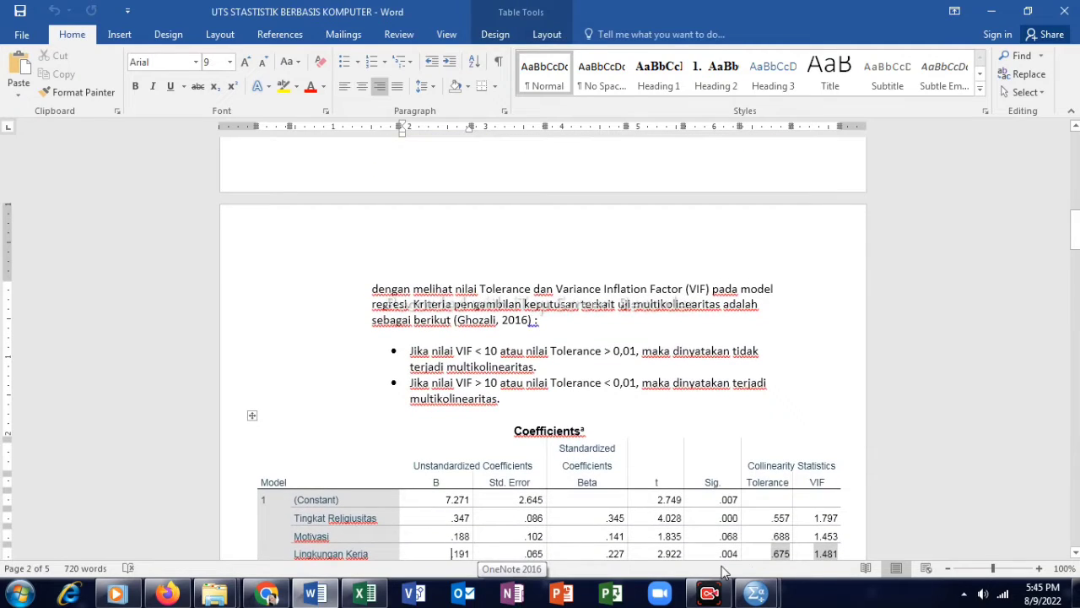
Step: Switch to the SPSS output and examine the collinearity statistics in the regression Coefficients table
{"action": "mouse_move", "coordinate": [756, 593]}
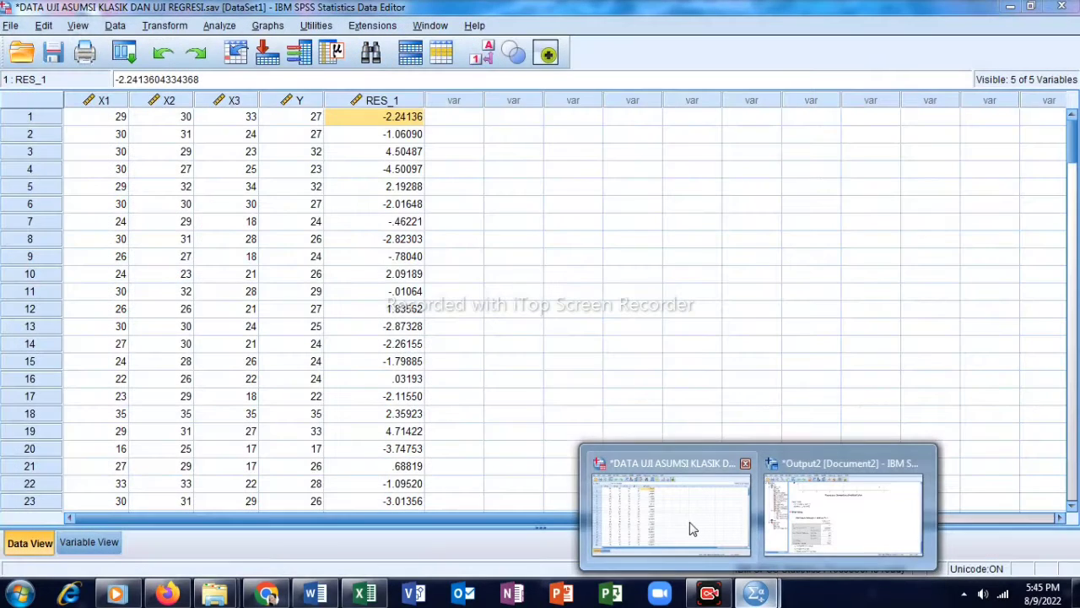
{"action": "left_click", "coordinate": [689, 522]}
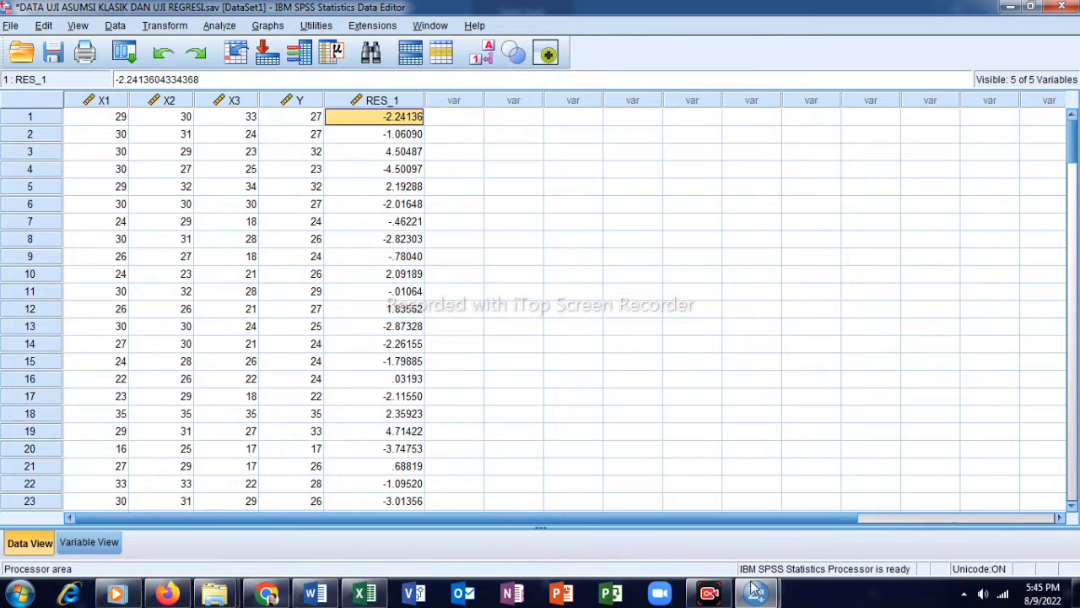
{"action": "mouse_move", "coordinate": [757, 593]}
{"action": "left_click", "coordinate": [801, 508]}
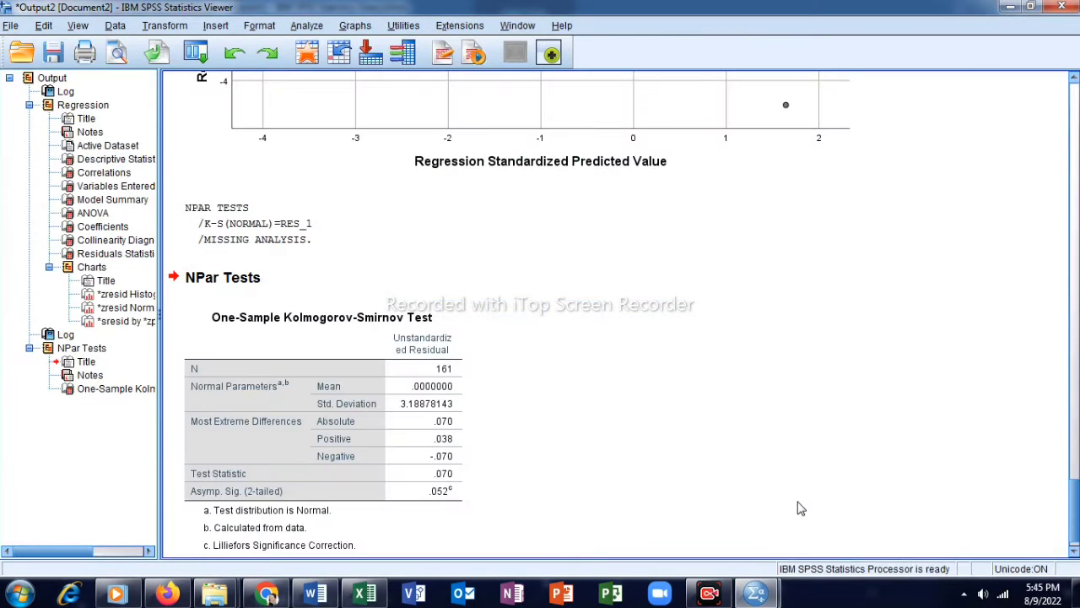
{"action": "scroll", "coordinate": [801, 508], "scroll_direction": "up", "scroll_amount": 20}
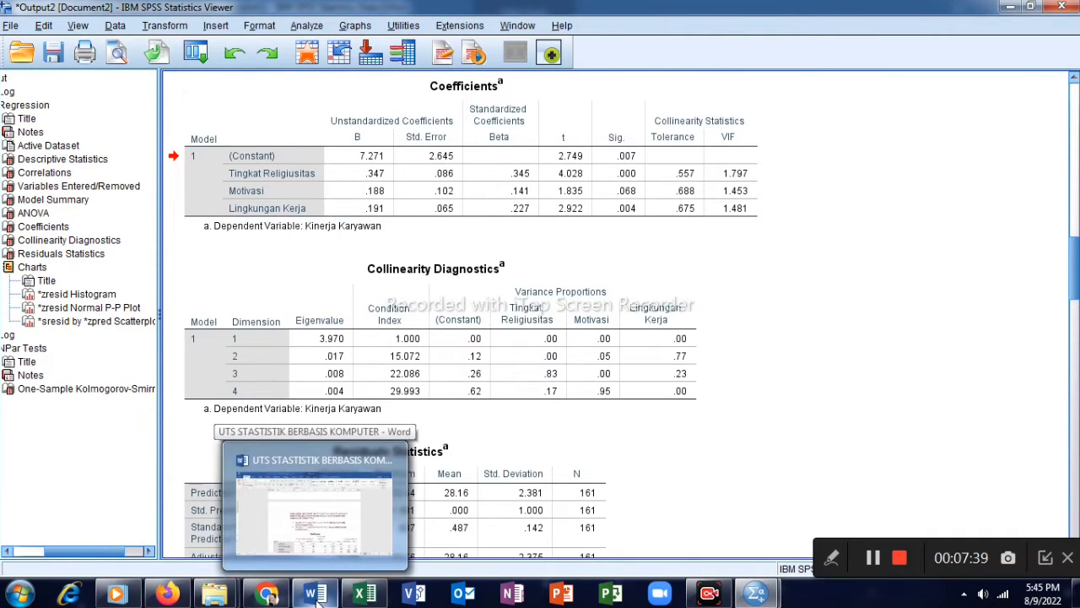
Step: Return to the Word document and read the Uji Multikolinearitas conclusion and the start of the Uji Heterokedastisitas section
{"action": "left_click", "coordinate": [315, 595]}
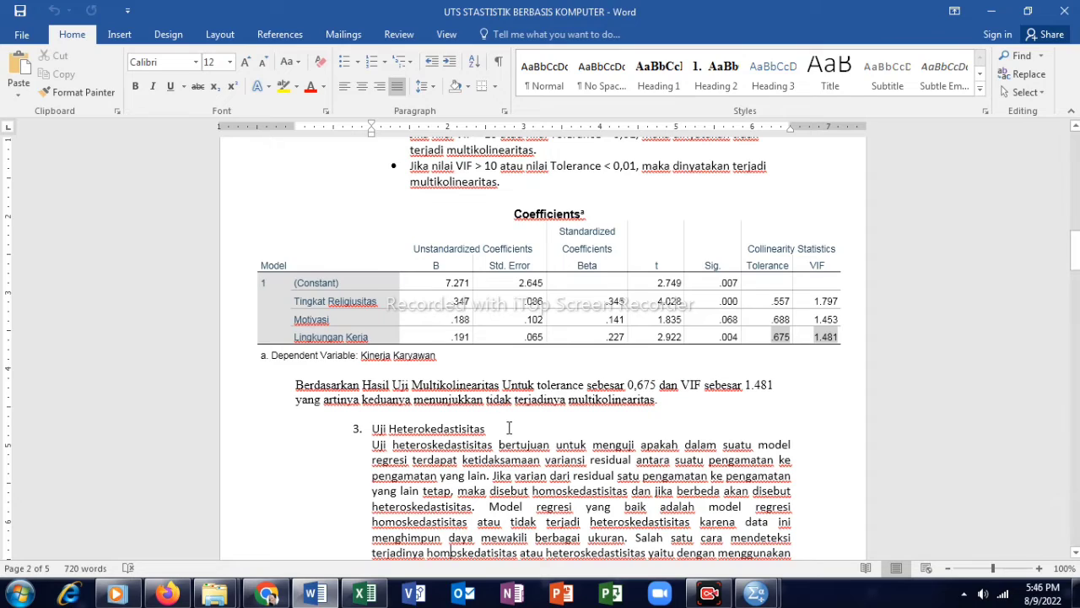
{"action": "scroll", "coordinate": [509, 427], "scroll_direction": "down", "scroll_amount": 2}
{"action": "scroll", "coordinate": [508, 427], "scroll_direction": "down", "scroll_amount": 10}
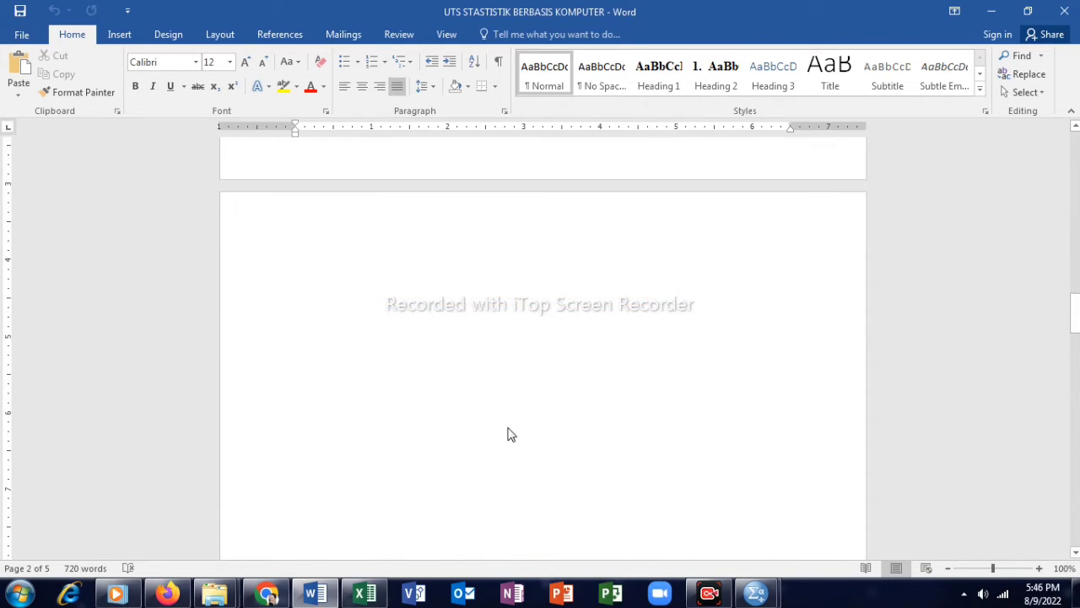
{"action": "left_click", "coordinate": [507, 429]}
{"action": "scroll", "coordinate": [508, 428], "scroll_direction": "up", "scroll_amount": 10}
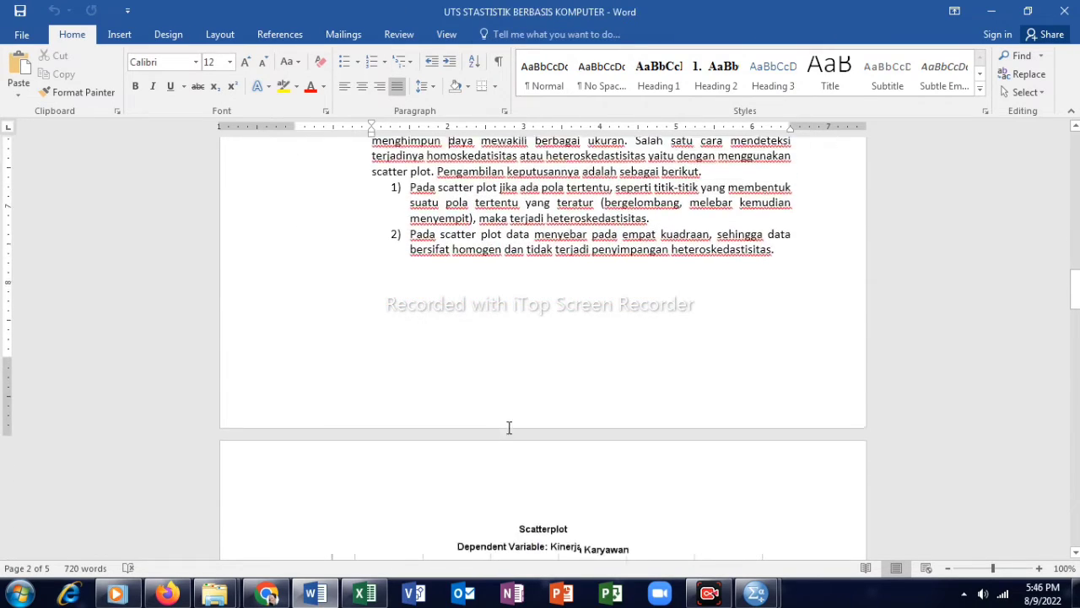
{"action": "scroll", "coordinate": [509, 427], "scroll_direction": "up", "scroll_amount": 3}
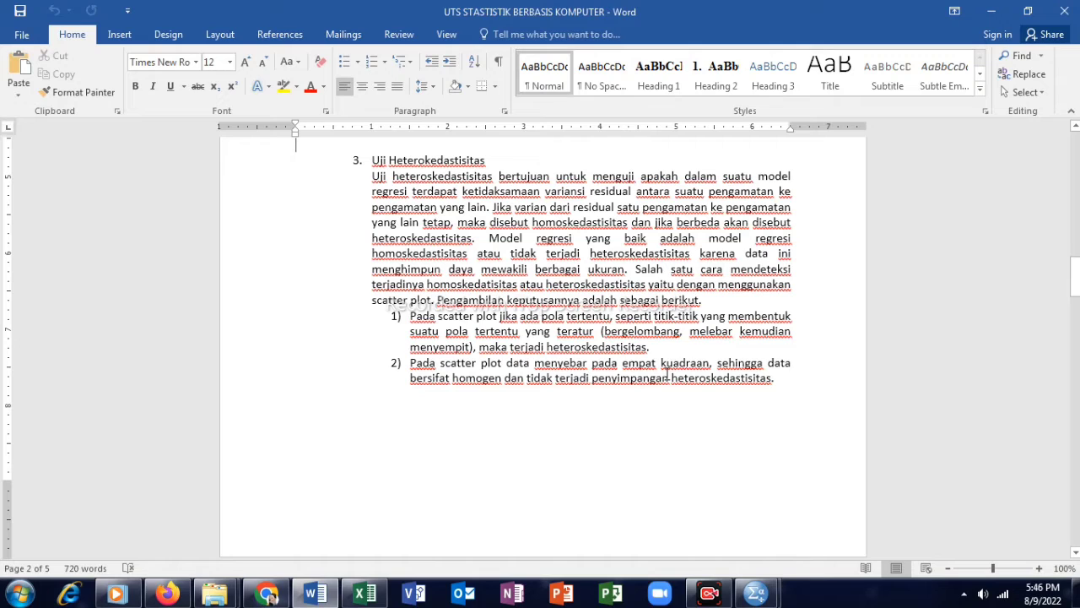
Step: Read the Uji Heterokedastisitas explanation and its two scatter plot decision criteria, continuing to the scatterplot for Kinerja Karyawan
{"action": "key", "text": "Down"}
{"action": "key", "text": "Down"}
{"action": "key", "text": "Down"}
{"action": "key", "text": "Down"}
{"action": "key", "text": "Down"}
{"action": "key", "text": "Down"}
{"action": "key", "text": "Down"}
{"action": "key", "text": "Down"}
{"action": "key", "text": "Down"}
{"action": "key", "text": "Down"}
{"action": "key", "text": "Down"}
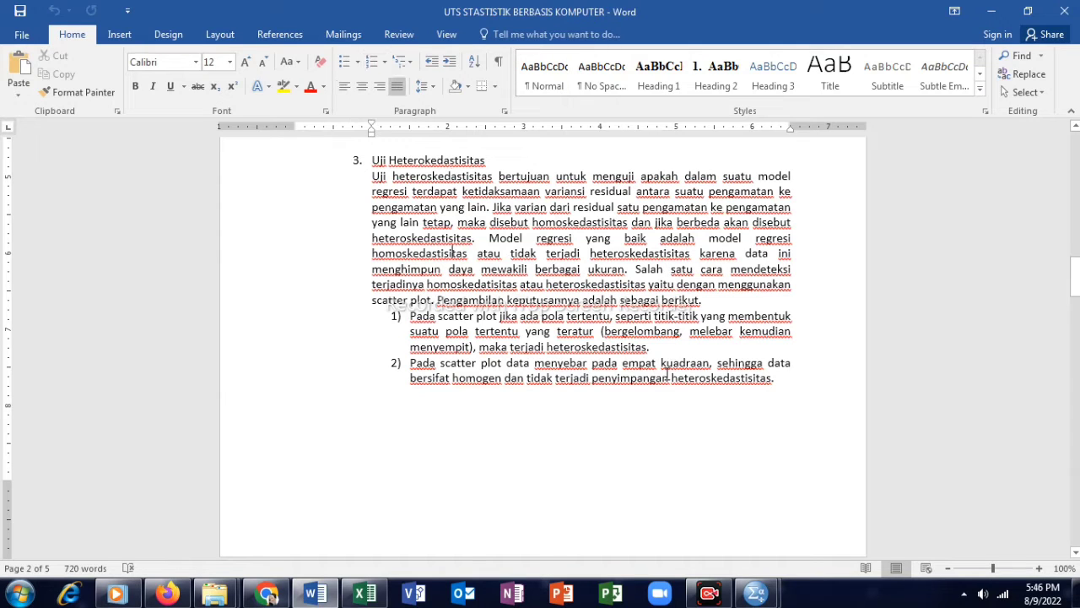
{"action": "key", "text": "Down"}
{"action": "key", "text": "Down"}
{"action": "key", "text": "Down"}
{"action": "key", "text": "Down"}
{"action": "key", "text": "Down"}
{"action": "key", "text": "Down"}
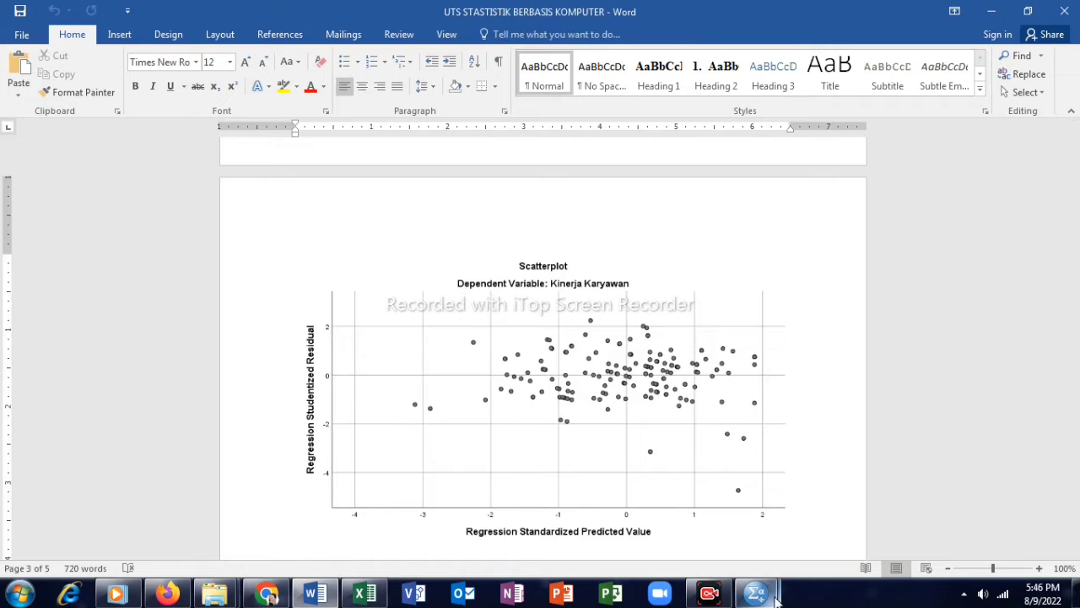
Step: Switch to the SPSS output and locate the scatterplot of studentized residuals against standardized predicted values
{"action": "mouse_move", "coordinate": [757, 593]}
{"action": "left_click", "coordinate": [795, 538]}
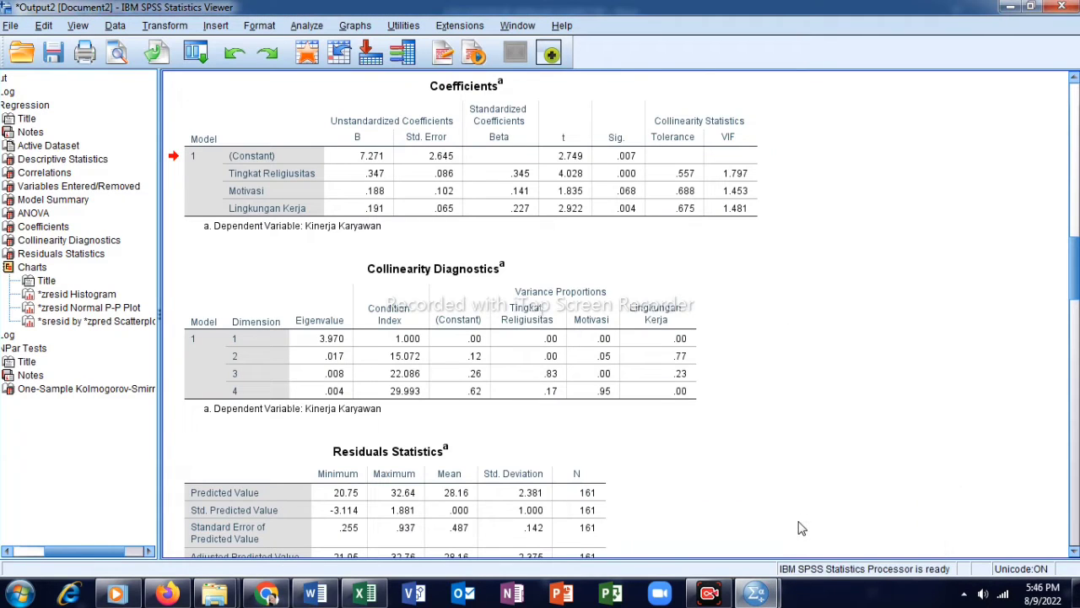
{"action": "scroll", "coordinate": [802, 528], "scroll_direction": "up", "scroll_amount": 15}
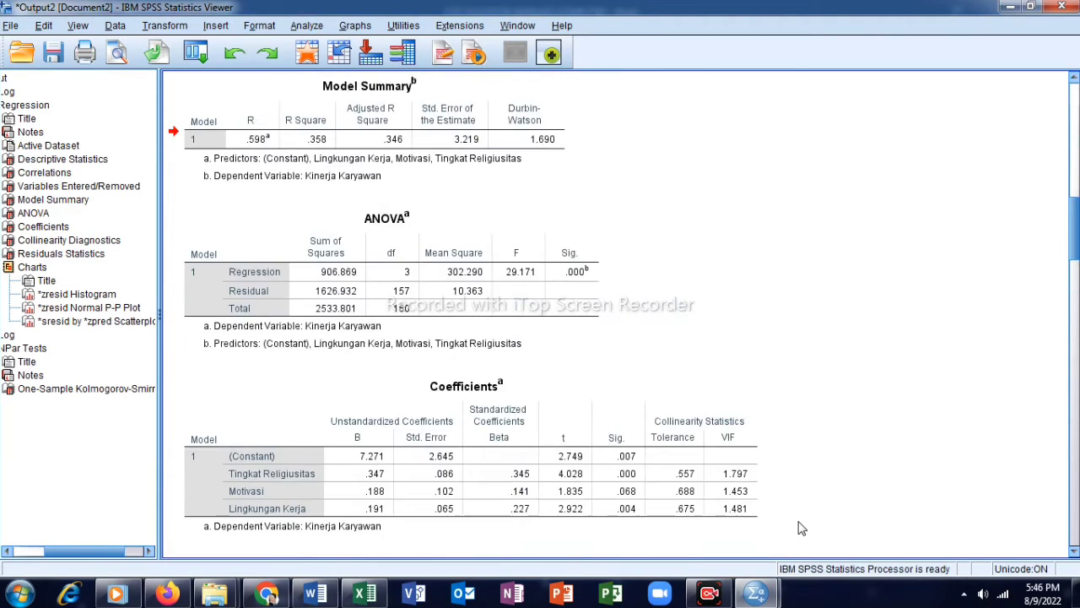
{"action": "key", "text": "Down"}
{"action": "key", "text": "Down"}
{"action": "key", "text": "Down"}
{"action": "key", "text": "Down"}
{"action": "key", "text": "Down"}
{"action": "key", "text": "Down"}
{"action": "key", "text": "Down"}
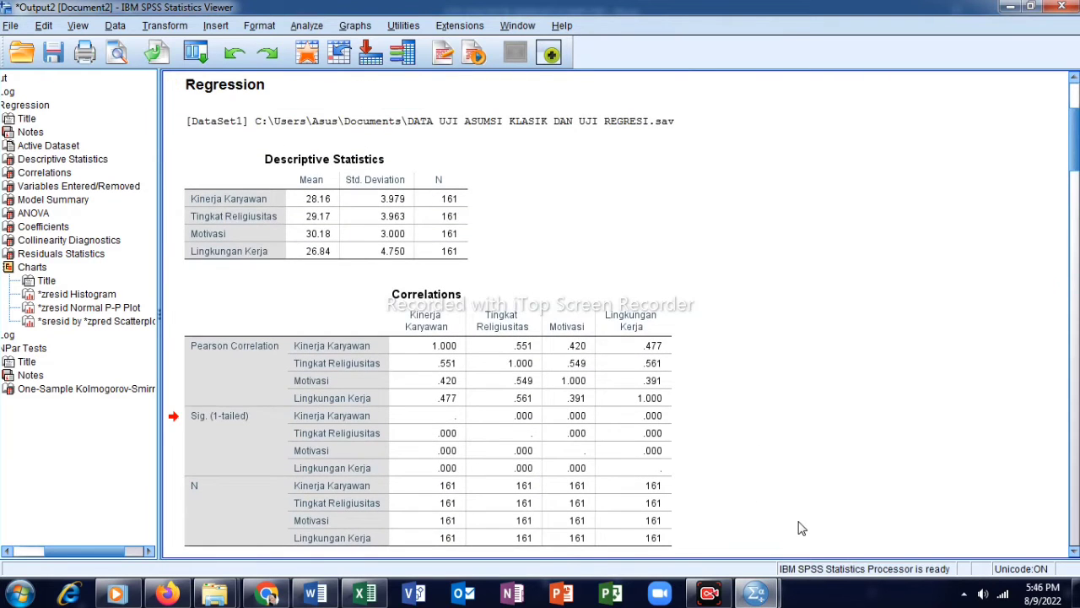
{"action": "key", "text": "Down"}
{"action": "key", "text": "Down"}
{"action": "key", "text": "Down"}
{"action": "key", "text": "Down"}
{"action": "key", "text": "Down"}
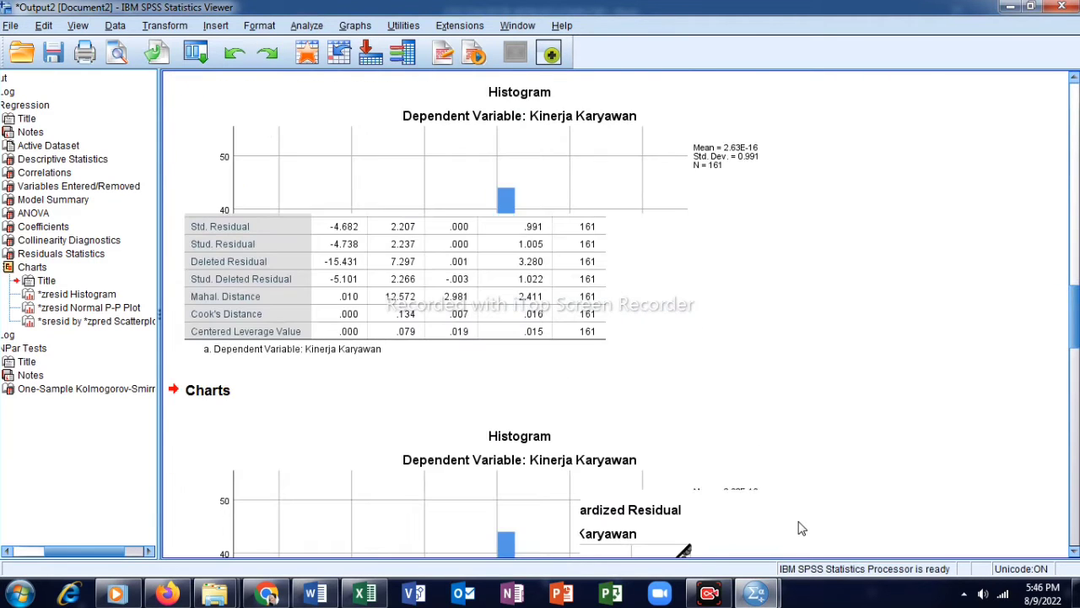
{"action": "key", "text": "Down"}
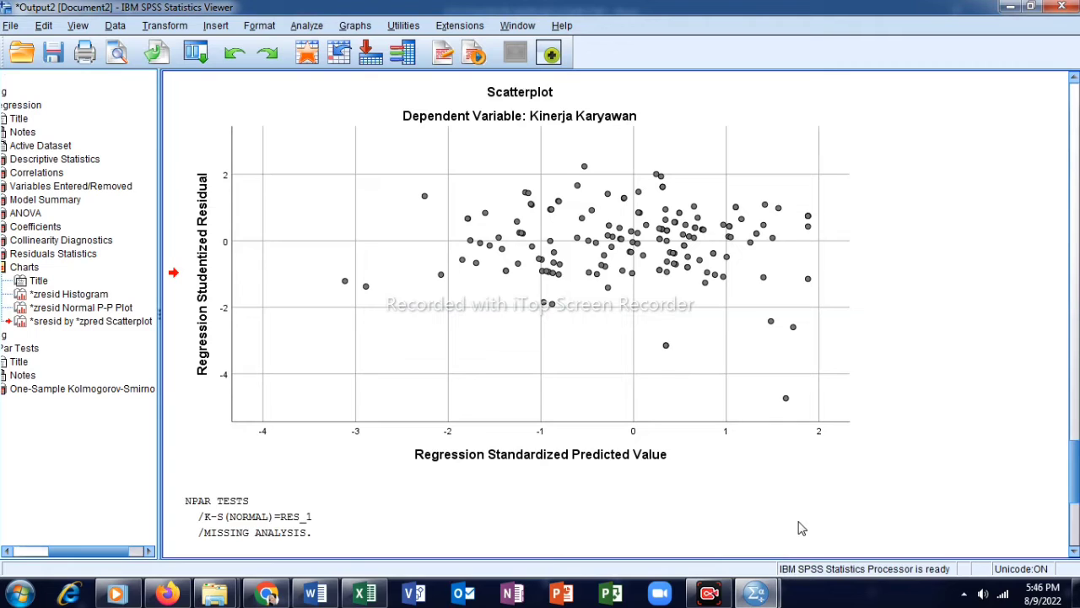
{"action": "left_click", "coordinate": [467, 383]}
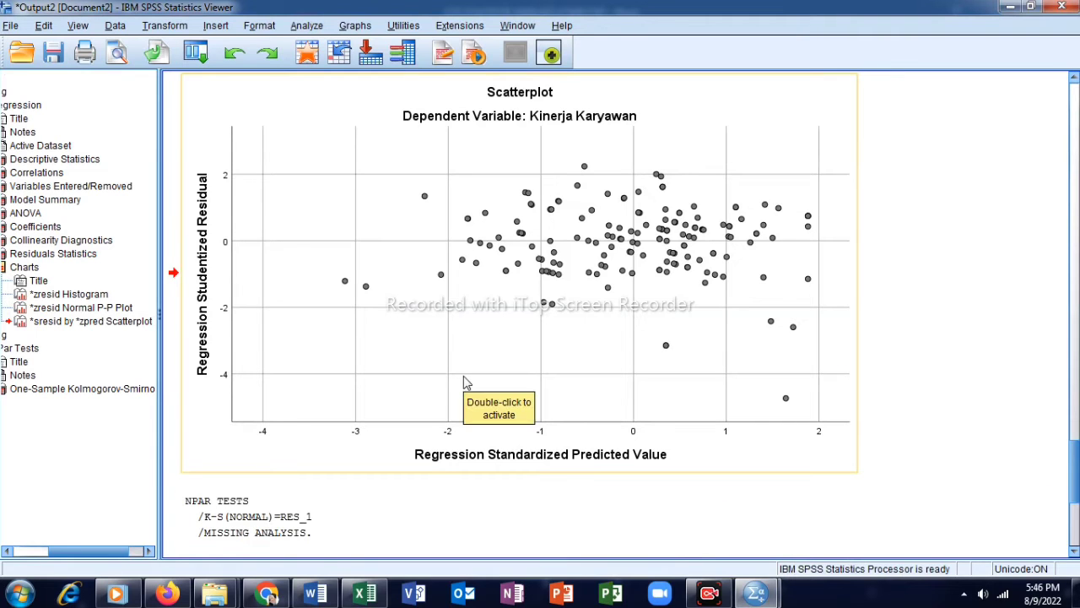
Step: Return to the Word document and read the heteroskedasticity conclusion below the scatterplot
{"action": "left_click", "coordinate": [314, 596]}
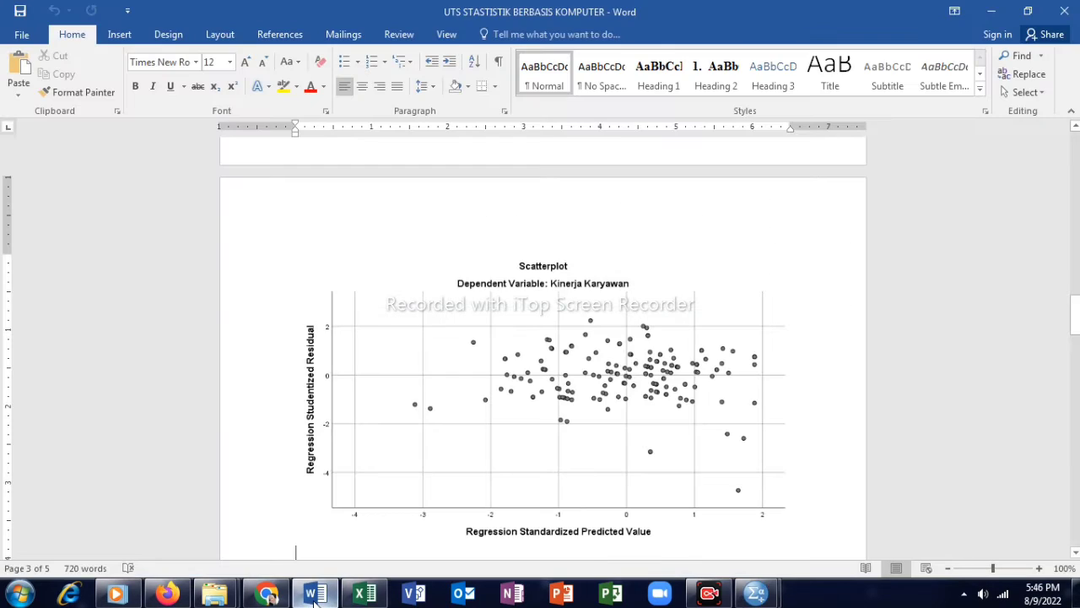
{"action": "key", "text": "Down"}
{"action": "key", "text": "Down"}
{"action": "key", "text": "Down"}
{"action": "key", "text": "Down"}
{"action": "key", "text": "Down"}
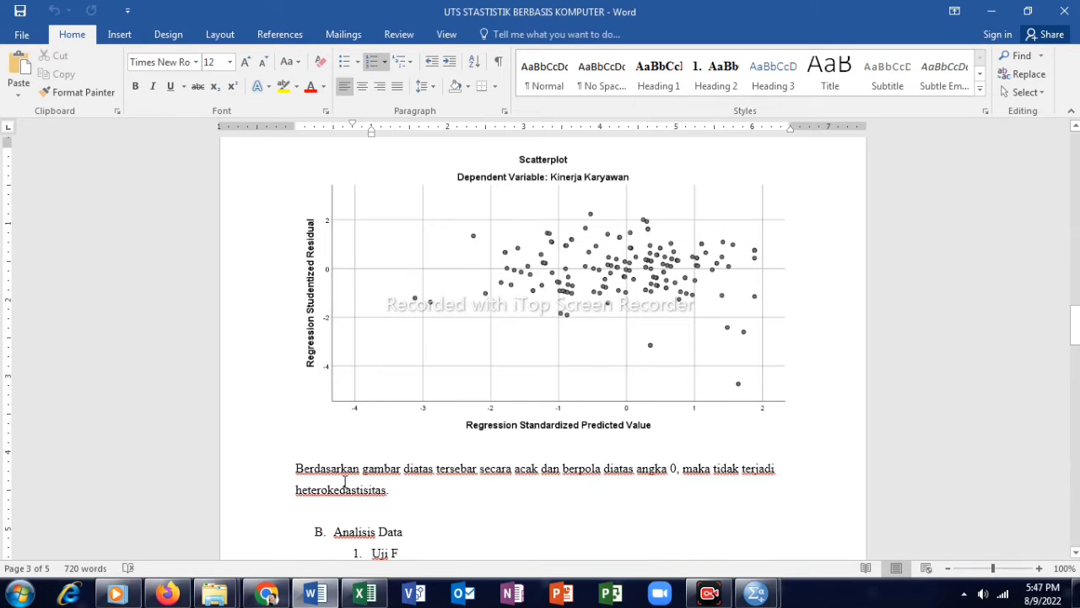
Step: Review the Uji F part of the Analisis Data section, covering the ANOVA table and the Df 1 and Df 2 calculations
{"action": "scroll", "coordinate": [345, 483], "scroll_direction": "down", "scroll_amount": 5}
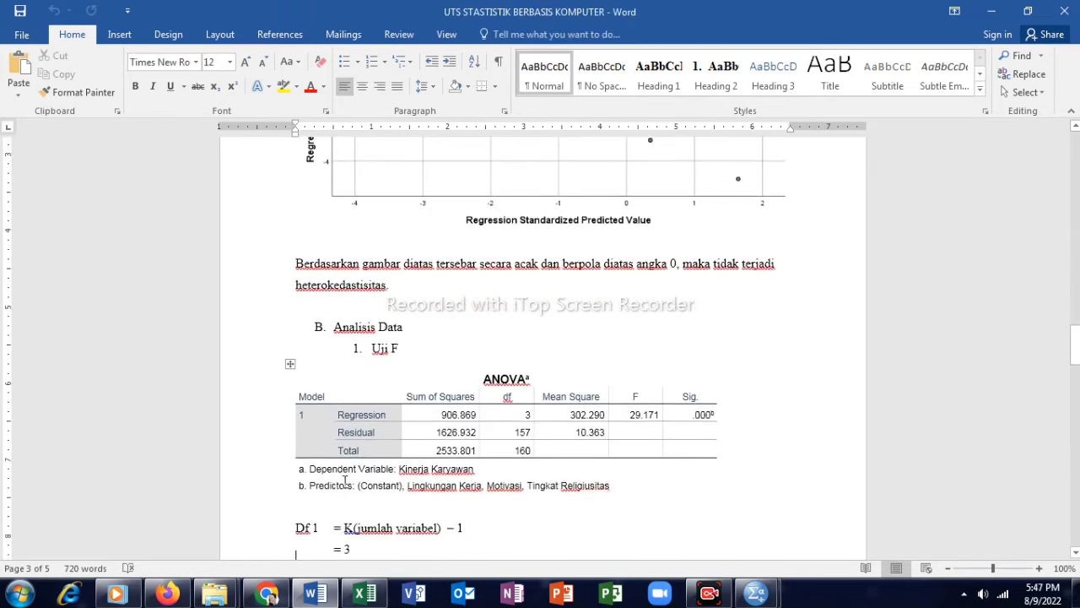
{"action": "scroll", "coordinate": [345, 481], "scroll_direction": "down", "scroll_amount": 7}
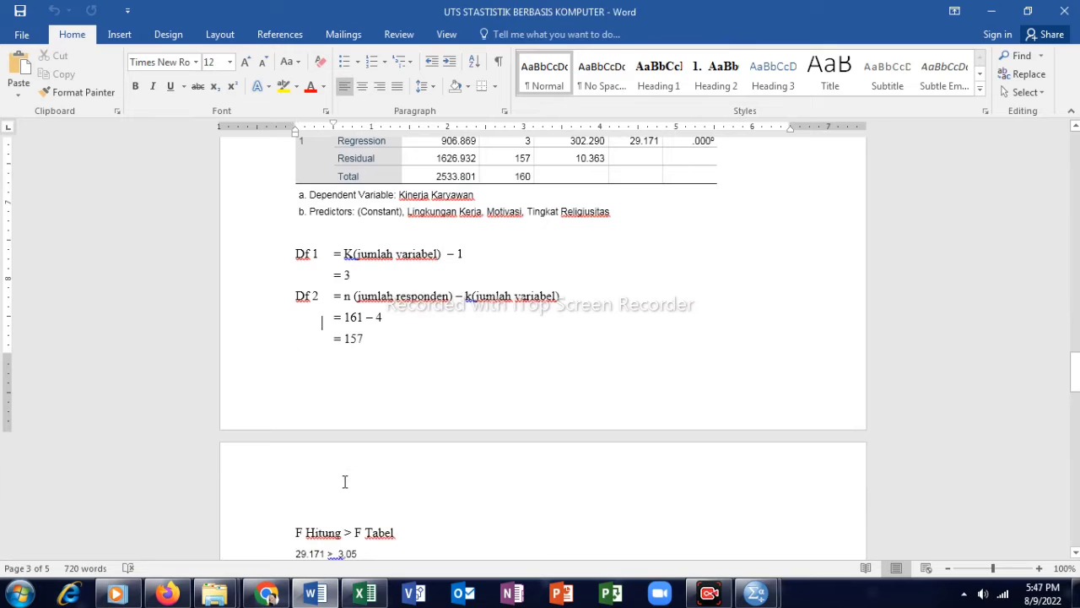
{"action": "key", "text": "Up"}
{"action": "key", "text": "Up"}
{"action": "key", "text": "Up"}
{"action": "key", "text": "Up"}
{"action": "key", "text": "Up"}
{"action": "key", "text": "Up"}
{"action": "key", "text": "Up"}
{"action": "key", "text": "Up"}
{"action": "key", "text": "Up"}
{"action": "key", "text": "Up"}
{"action": "key", "text": "Up"}
{"action": "key", "text": "Up"}
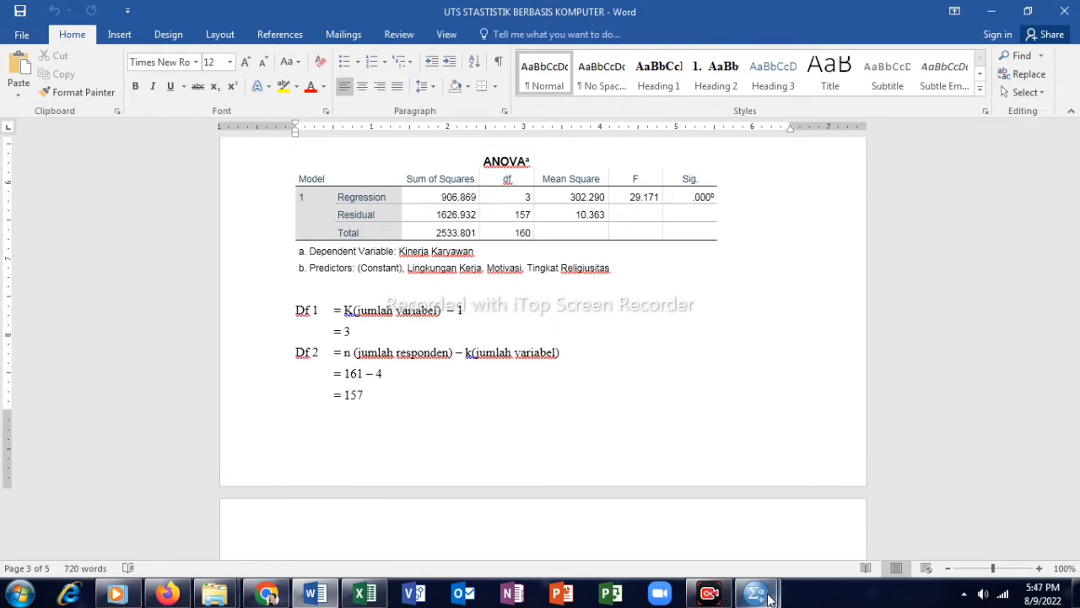
Step: Switch to the SPSS output and examine the regression ANOVA table
{"action": "mouse_move", "coordinate": [770, 597]}
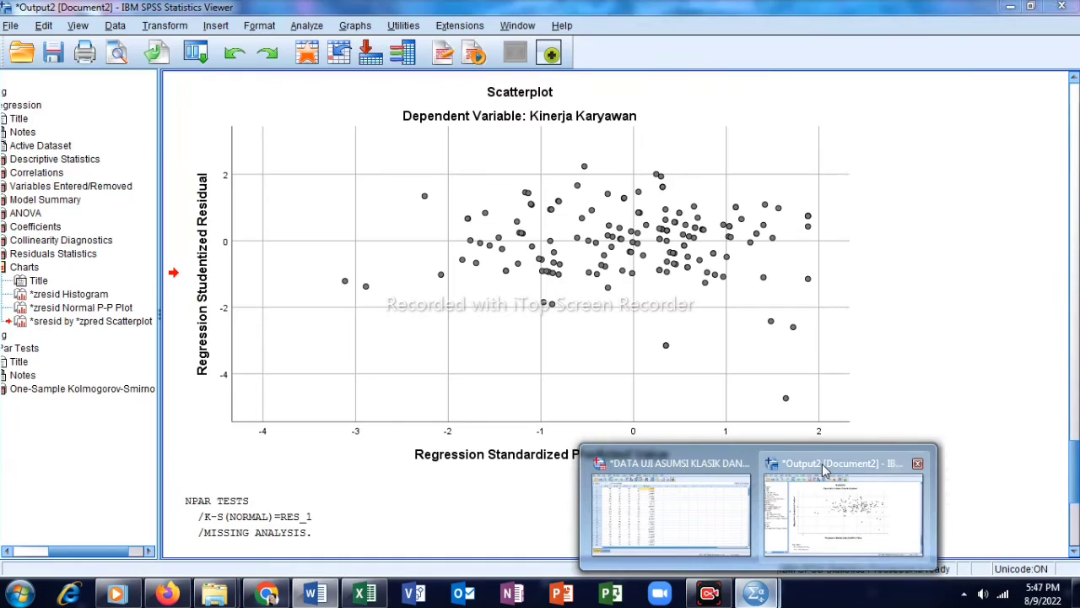
{"action": "left_click", "coordinate": [822, 470]}
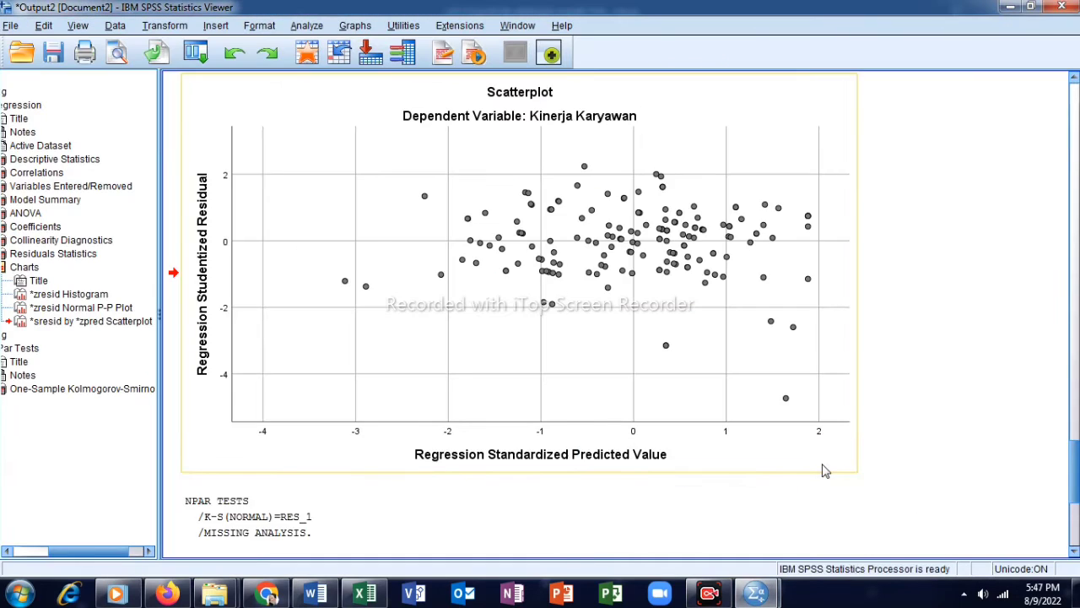
{"action": "scroll", "coordinate": [825, 470], "scroll_direction": "up", "scroll_amount": 10}
{"action": "scroll", "coordinate": [826, 470], "scroll_direction": "up", "scroll_amount": 15}
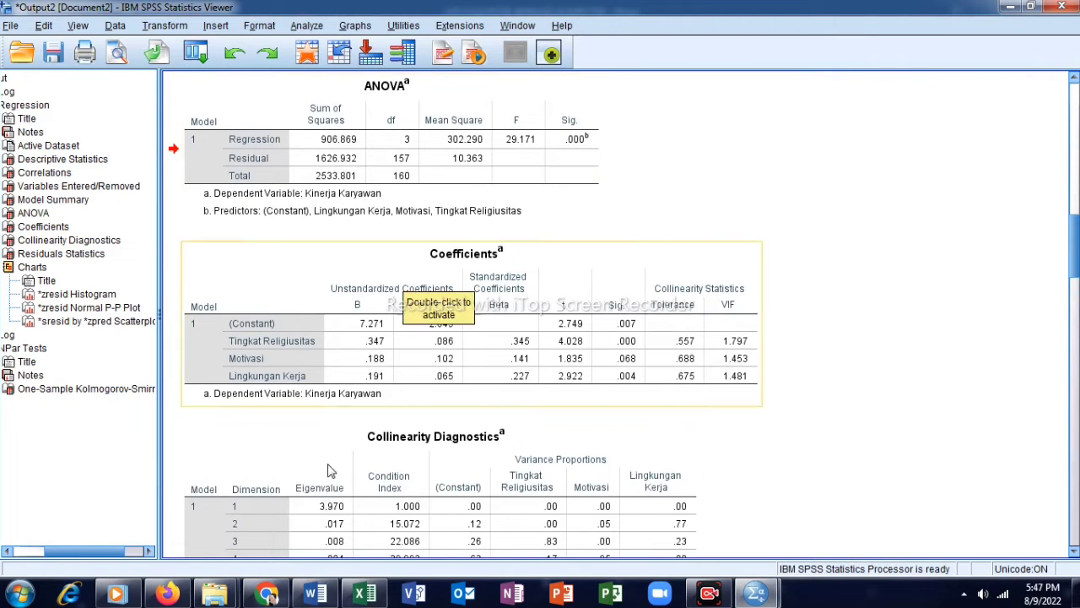
Step: Return to the Word document and read from the Df 1 and Df 2 calculations to the F Hitung and F Tabel comparison
{"action": "left_click", "coordinate": [313, 594]}
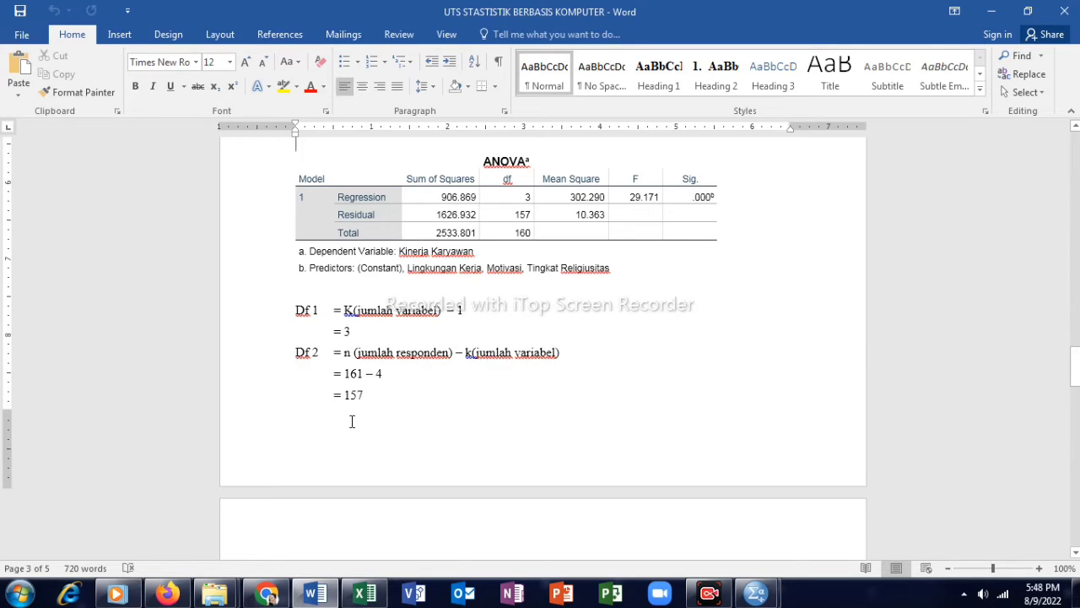
{"action": "key", "text": "Down"}
{"action": "key", "text": "Down"}
{"action": "key", "text": "Down"}
{"action": "key", "text": "Down"}
{"action": "key", "text": "Down"}
{"action": "key", "text": "Down"}
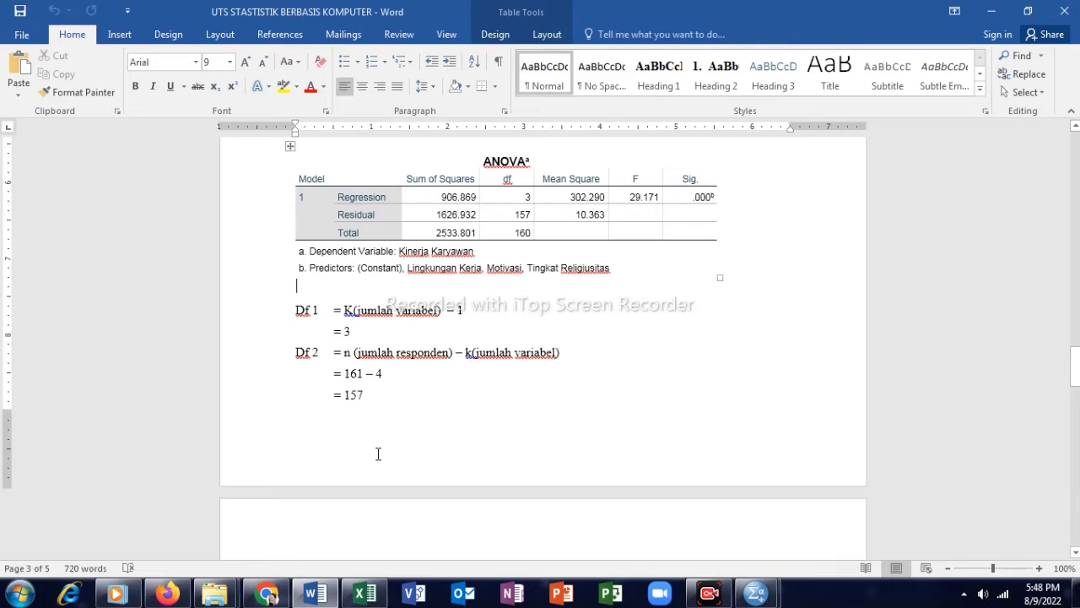
{"action": "key", "text": "Down"}
{"action": "key", "text": "Down"}
{"action": "key", "text": "Down"}
{"action": "key", "text": "Down"}
{"action": "key", "text": "Down"}
{"action": "key", "text": "Down"}
{"action": "key", "text": "Down"}
{"action": "key", "text": "Down"}
{"action": "key", "text": "Down"}
{"action": "key", "text": "Down"}
{"action": "key", "text": "Down"}
{"action": "key", "text": "Down"}
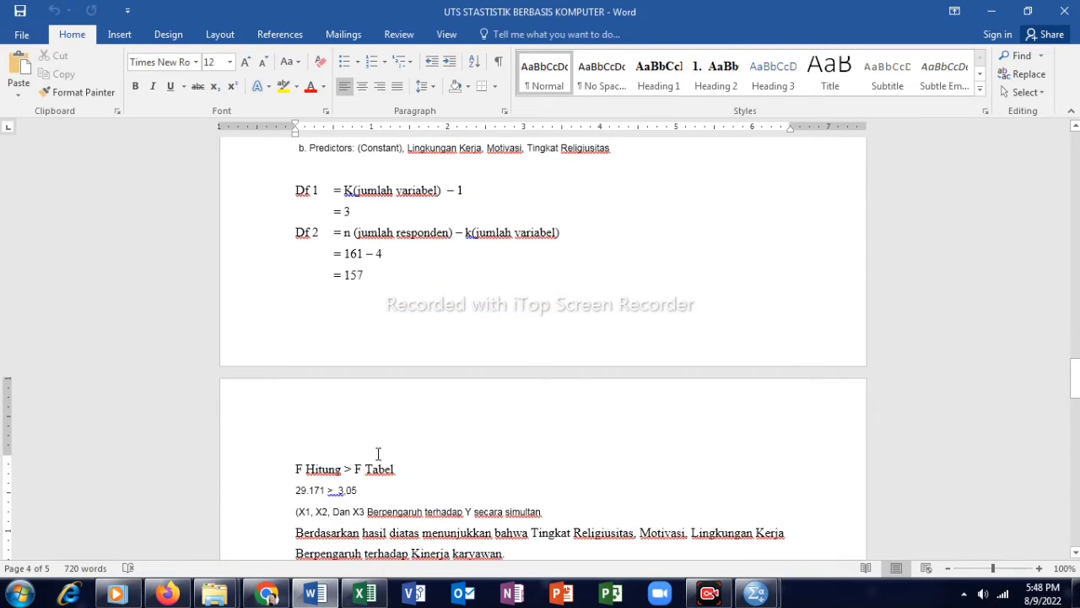
Step: Highlight the F value in the Regression row of the Uji F ANOVA table in light gray
{"action": "key", "text": "Up"}
{"action": "key", "text": "Up"}
{"action": "key", "text": "Up"}
{"action": "key", "text": "Up"}
{"action": "key", "text": "Up"}
{"action": "key", "text": "Up"}
{"action": "key", "text": "Up"}
{"action": "key", "text": "Up"}
{"action": "key", "text": "Up"}
{"action": "key", "text": "Up"}
{"action": "key", "text": "Up"}
{"action": "key", "text": "Up"}
{"action": "key", "text": "Up"}
{"action": "key", "text": "Up"}
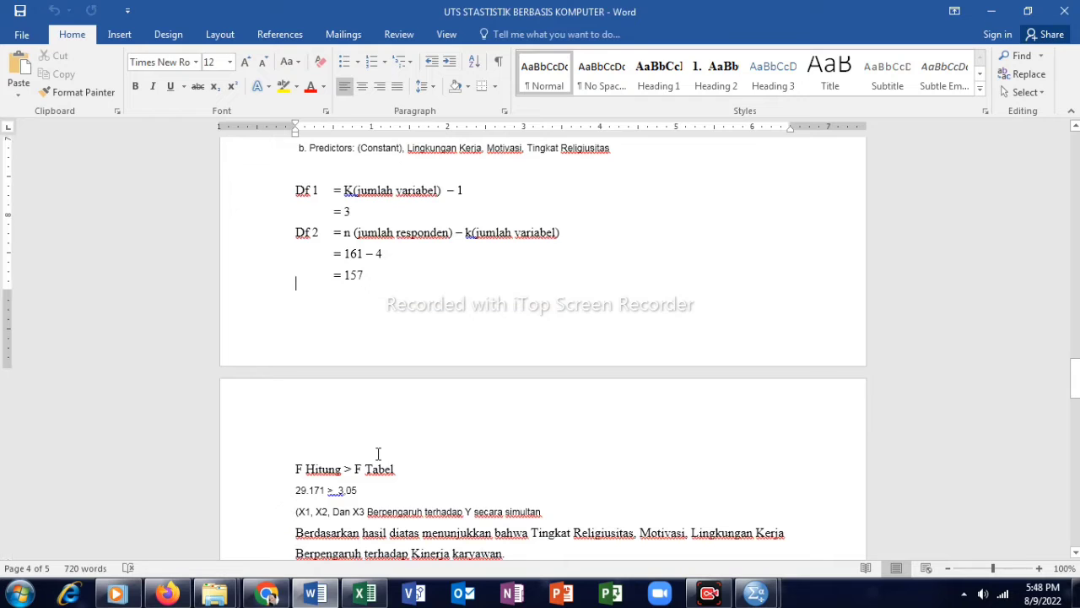
{"action": "key", "text": "Up"}
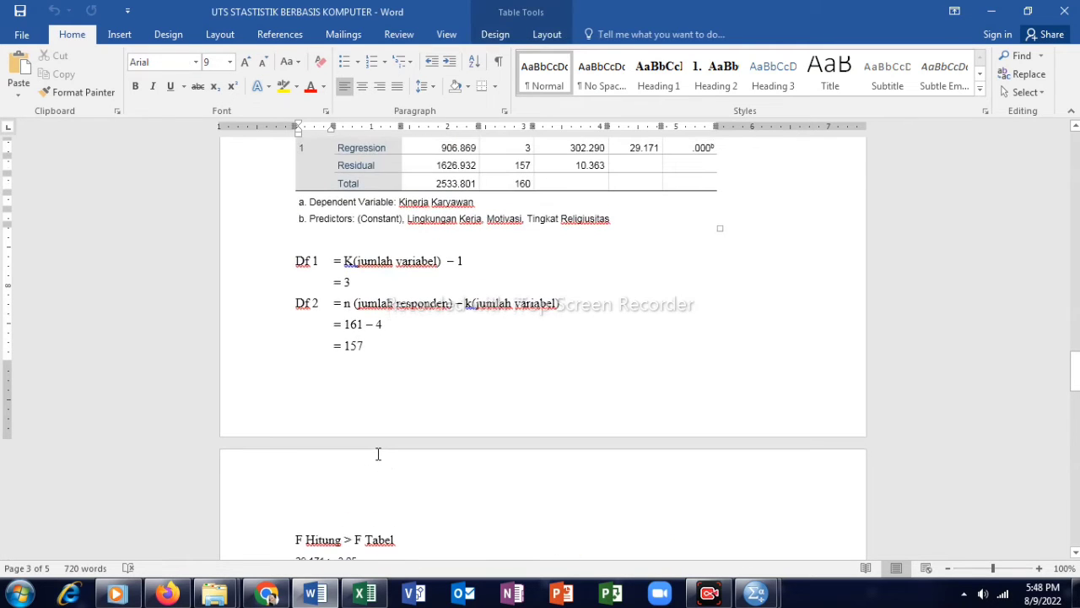
{"action": "key", "text": "Up"}
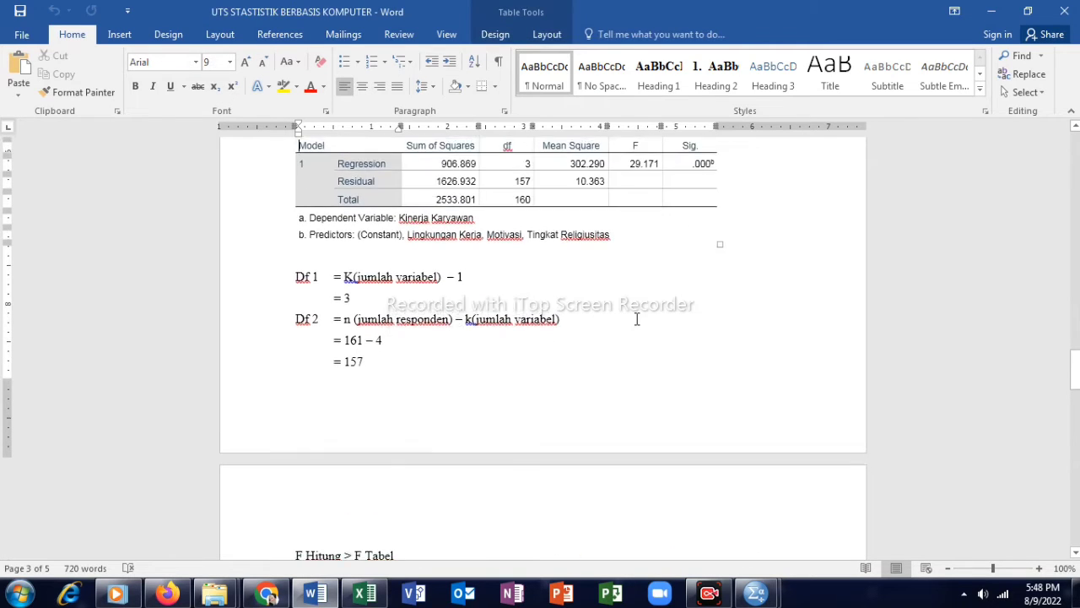
{"action": "left_click", "coordinate": [632, 167]}
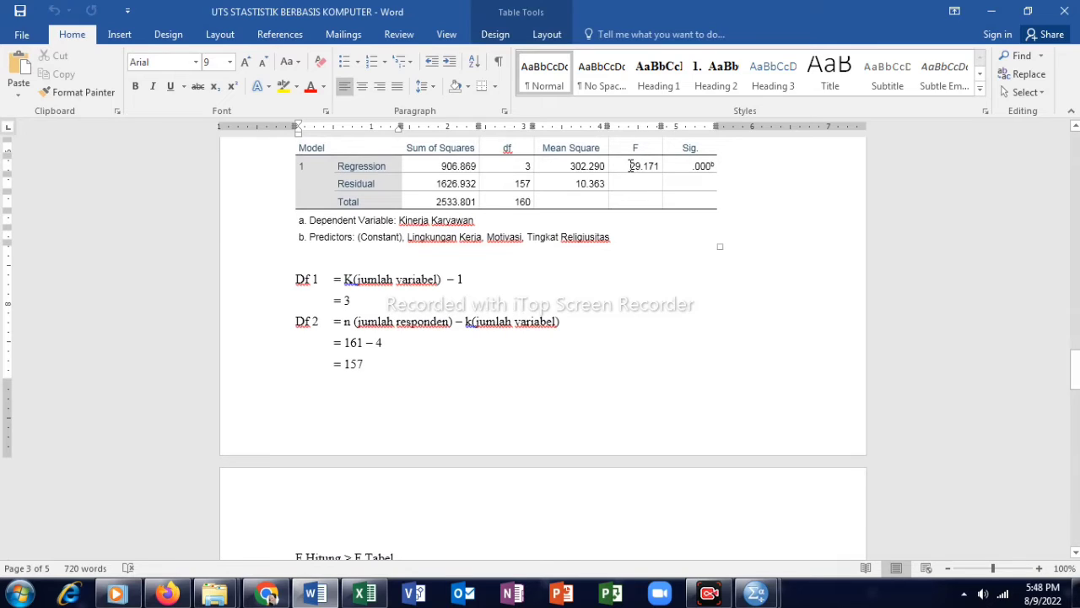
{"action": "left_click_drag", "start_coordinate": [640, 165], "coordinate": [661, 166]}
{"action": "left_click", "coordinate": [298, 87]}
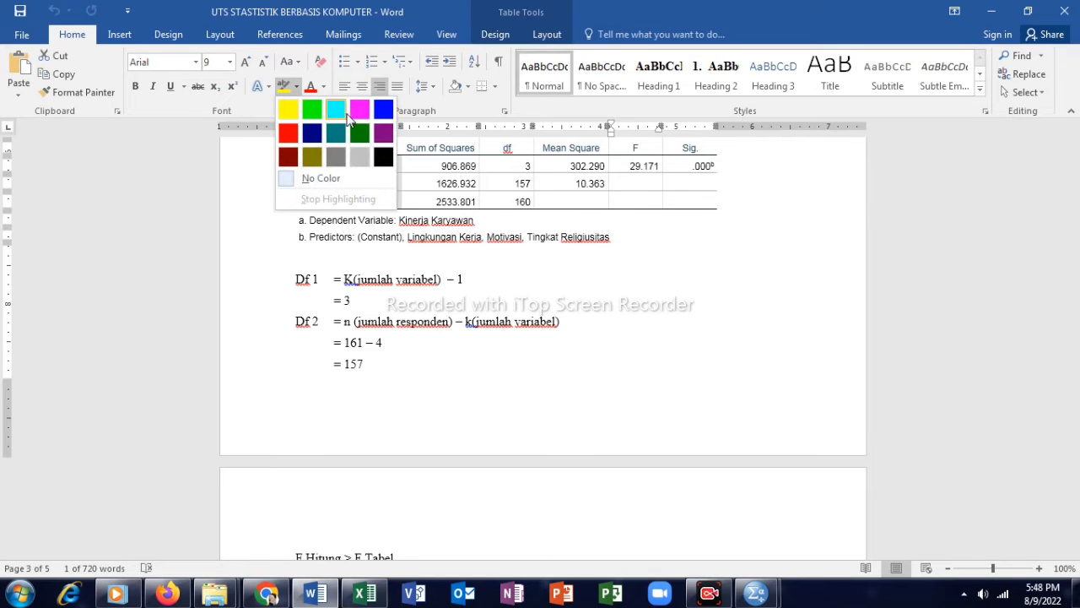
{"action": "left_click", "coordinate": [361, 159]}
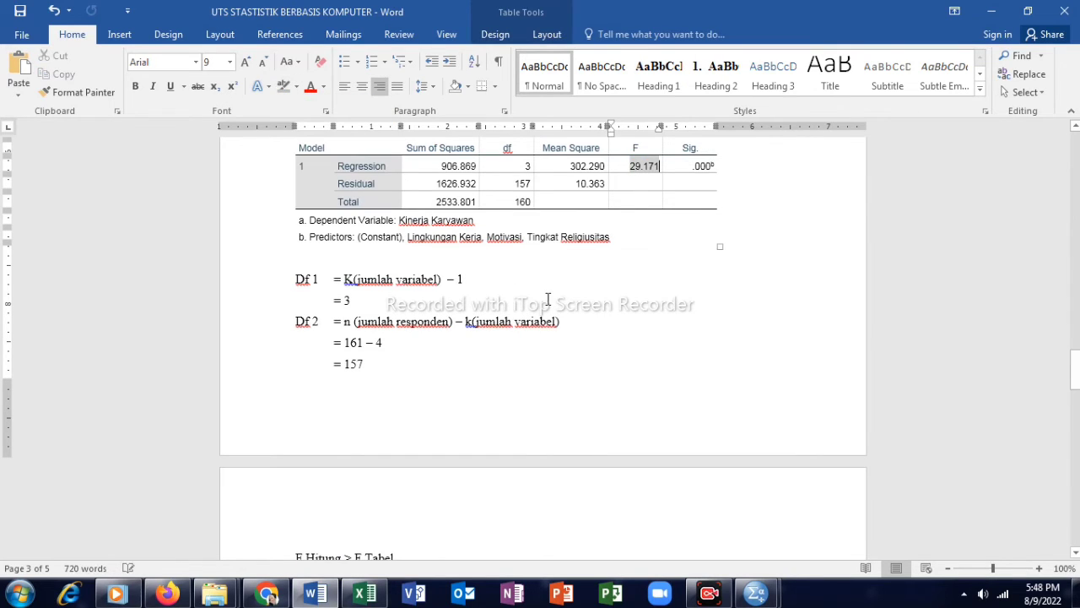
Step: Read the F Hitung and F Tabel comparison and the simultaneous-effect conclusion below the Df 2 calculation
{"action": "left_click", "coordinate": [601, 317]}
{"action": "key", "text": "Down"}
{"action": "key", "text": "Down"}
{"action": "key", "text": "Down"}
{"action": "key", "text": "Down"}
{"action": "key", "text": "Down"}
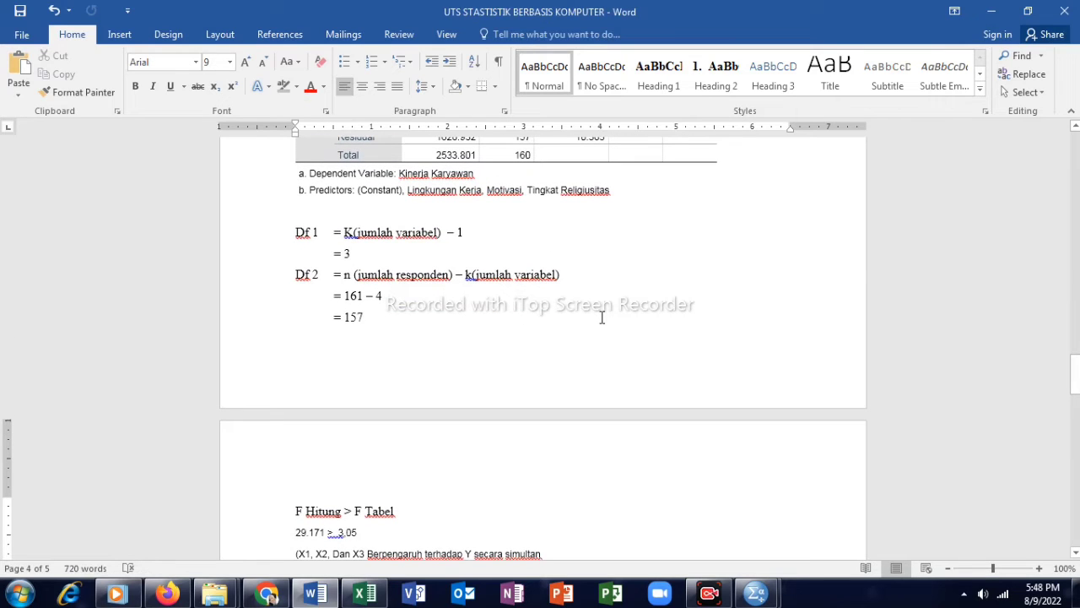
{"action": "key", "text": "Return"}
{"action": "type", "text": "Berdasarkan hasil diatas menunjukkan bahwa Tingkat Religiusitas, Motivasi, Lingkungan Kerja Berpengaruh terhadap Kinerja karyawan."}
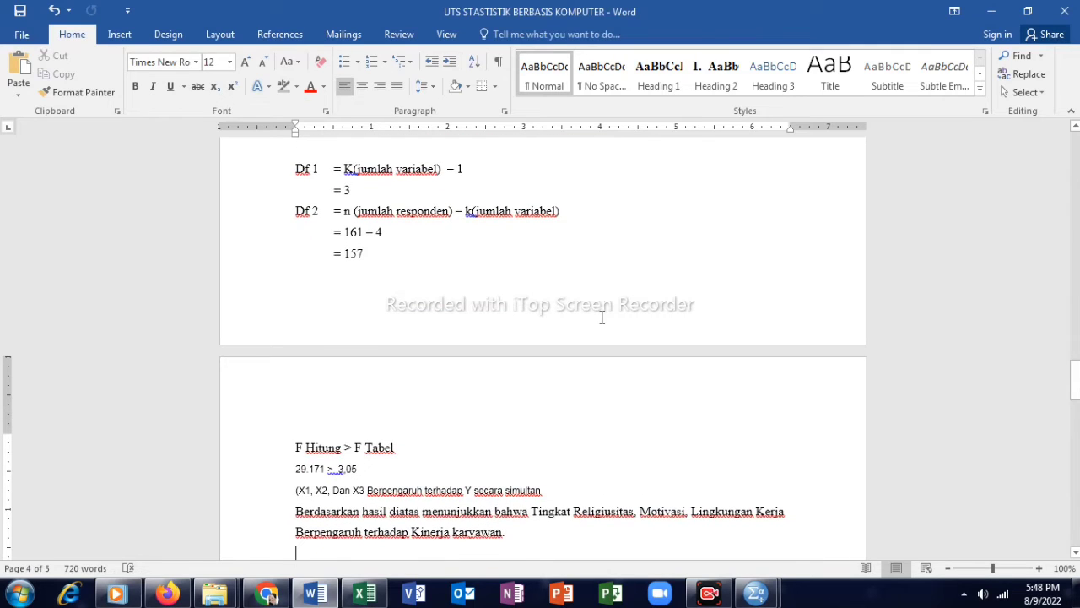
{"action": "left_click", "coordinate": [600, 317]}
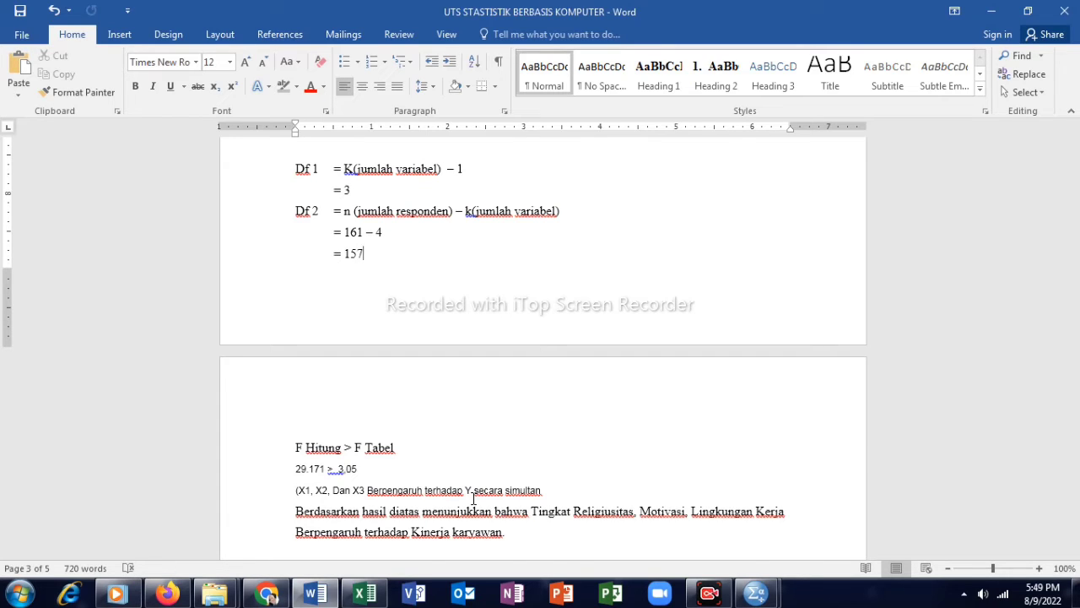
{"action": "left_click", "coordinate": [473, 498]}
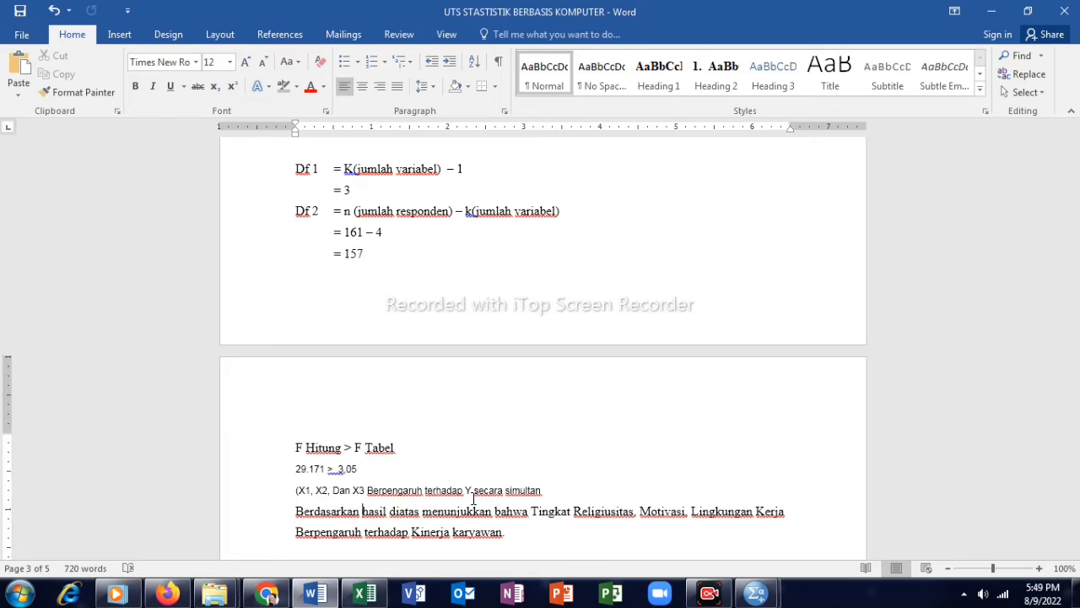
Step: Review the Uji T section, covering the Coefficients table and the T Tabel and DF lines
{"action": "scroll", "coordinate": [473, 499], "scroll_direction": "down", "scroll_amount": 2}
{"action": "key", "text": "Down"}
{"action": "key", "text": "Down"}
{"action": "key", "text": "Down"}
{"action": "key", "text": "Down"}
{"action": "key", "text": "Down"}
{"action": "key", "text": "Down"}
{"action": "key", "text": "Down"}
{"action": "key", "text": "Down"}
{"action": "key", "text": "Down"}
{"action": "key", "text": "Down"}
{"action": "key", "text": "Down"}
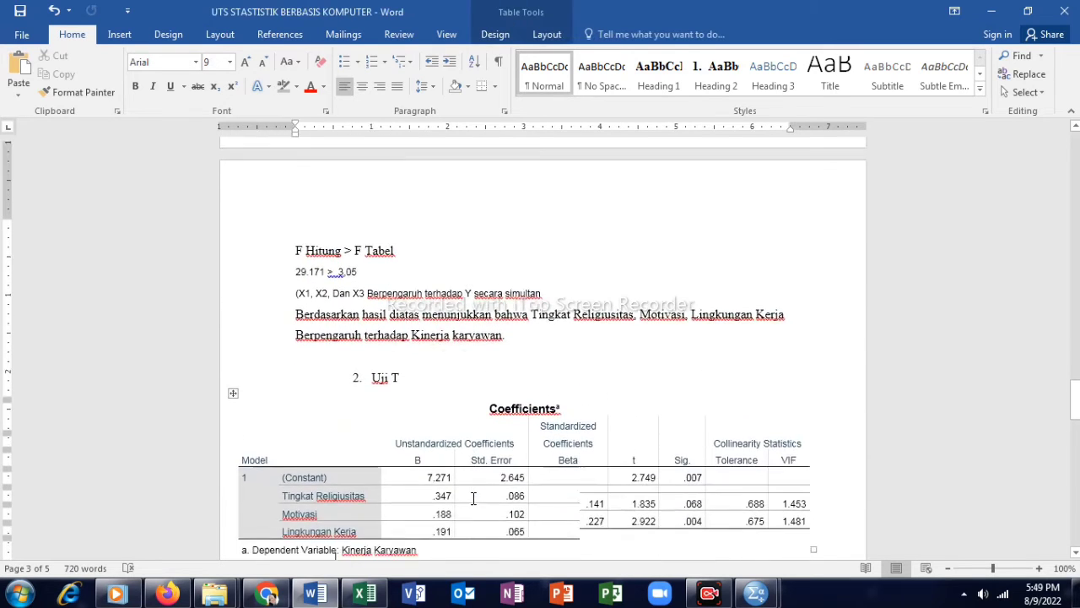
{"action": "key", "text": "Down"}
{"action": "key", "text": "Down"}
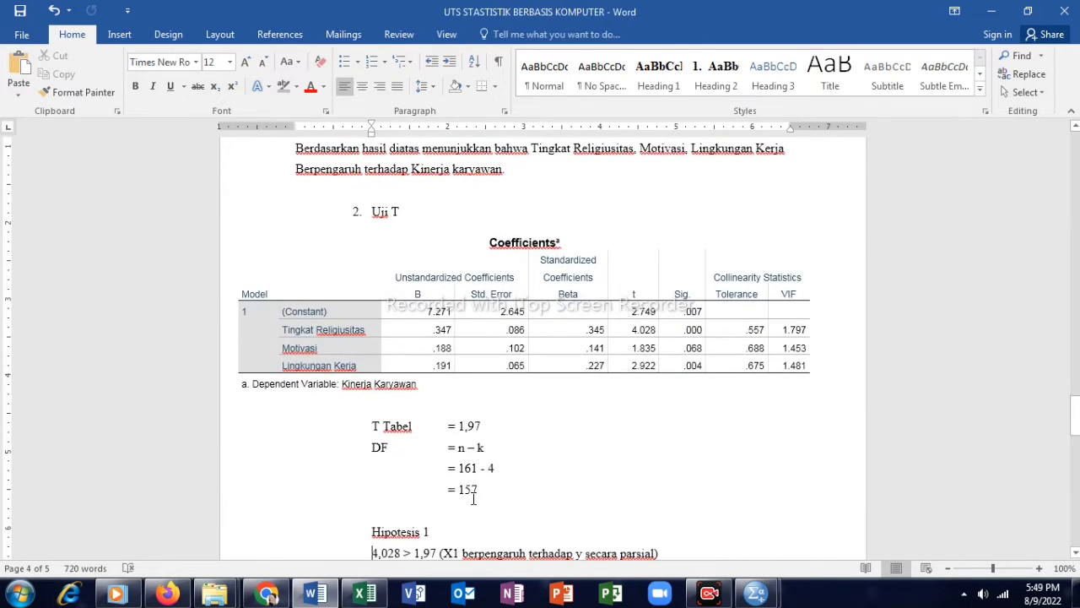
Step: Switch to the SPSS output and examine the regression Coefficients table
{"action": "left_click", "coordinate": [755, 593]}
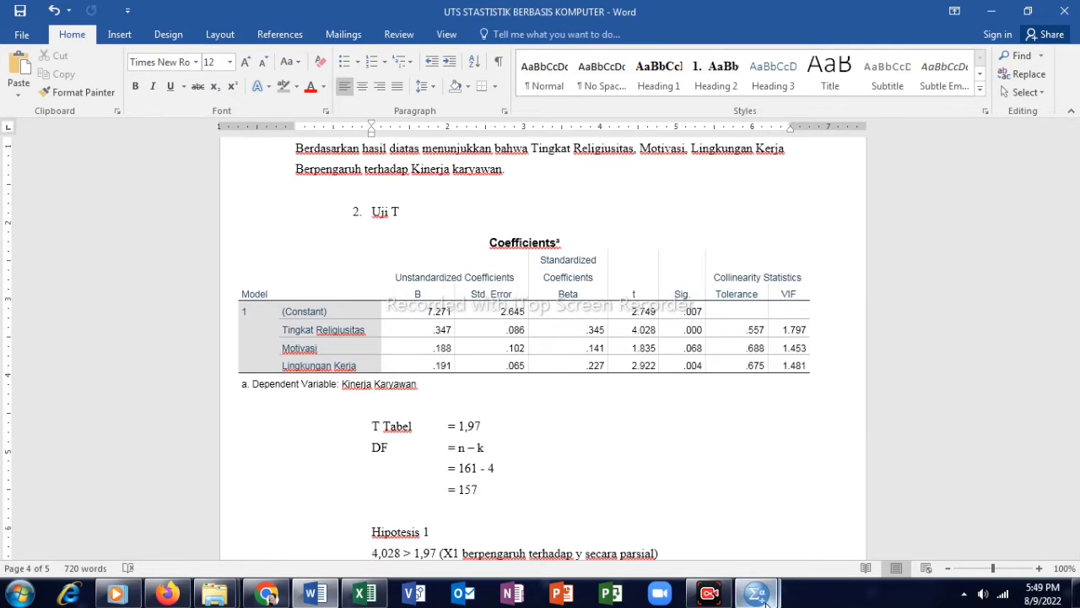
{"action": "left_click", "coordinate": [772, 542]}
{"action": "left_click", "coordinate": [504, 325]}
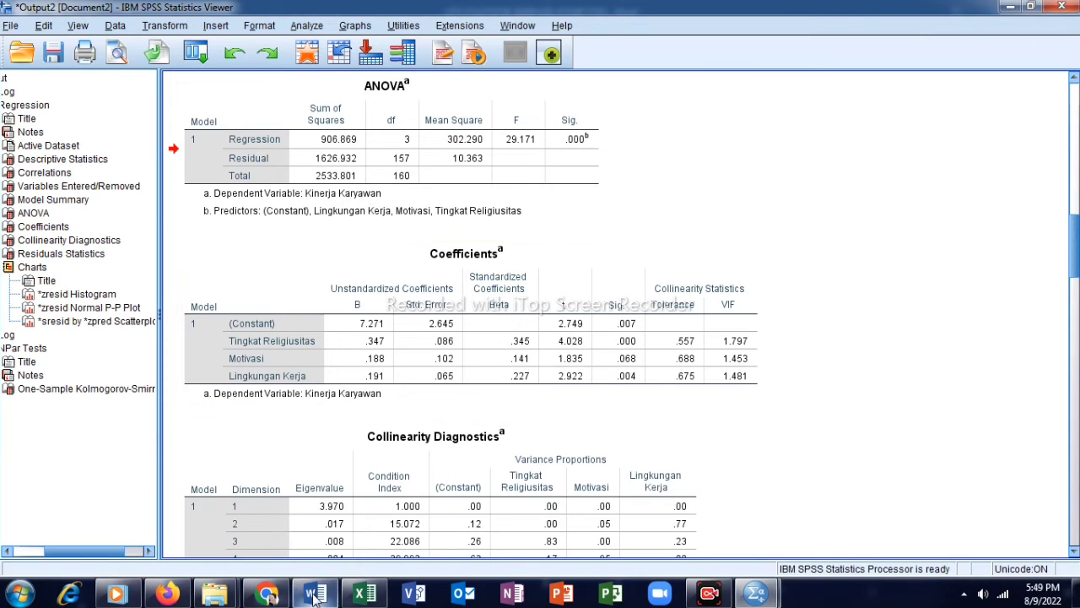
Step: Return to the Word document and look back from the T Tabel line to the F Hitung and F Tabel conclusion
{"action": "left_click", "coordinate": [314, 595]}
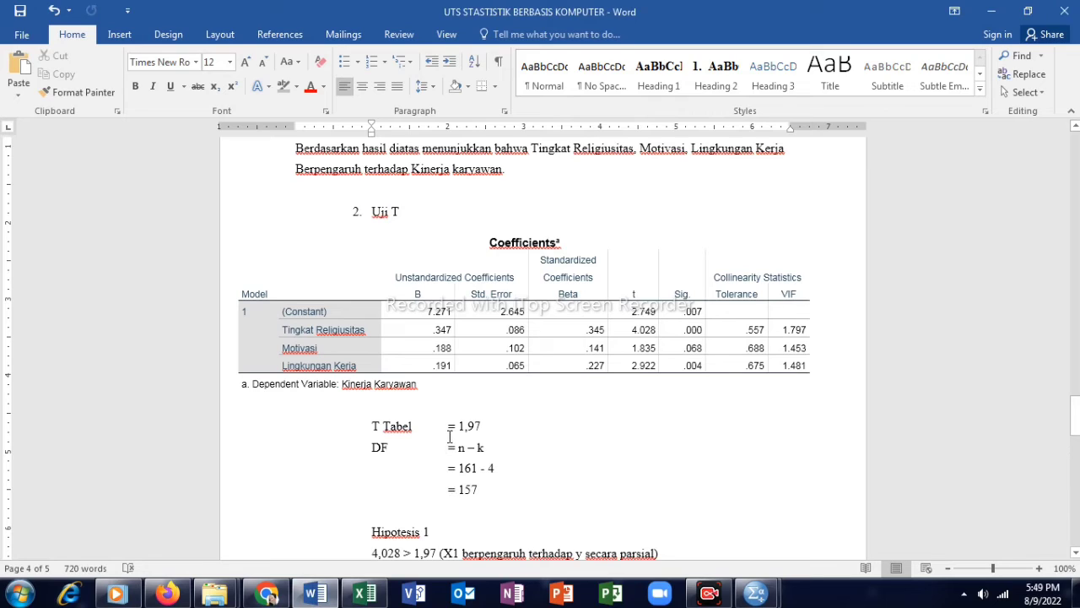
{"action": "left_click", "coordinate": [380, 429]}
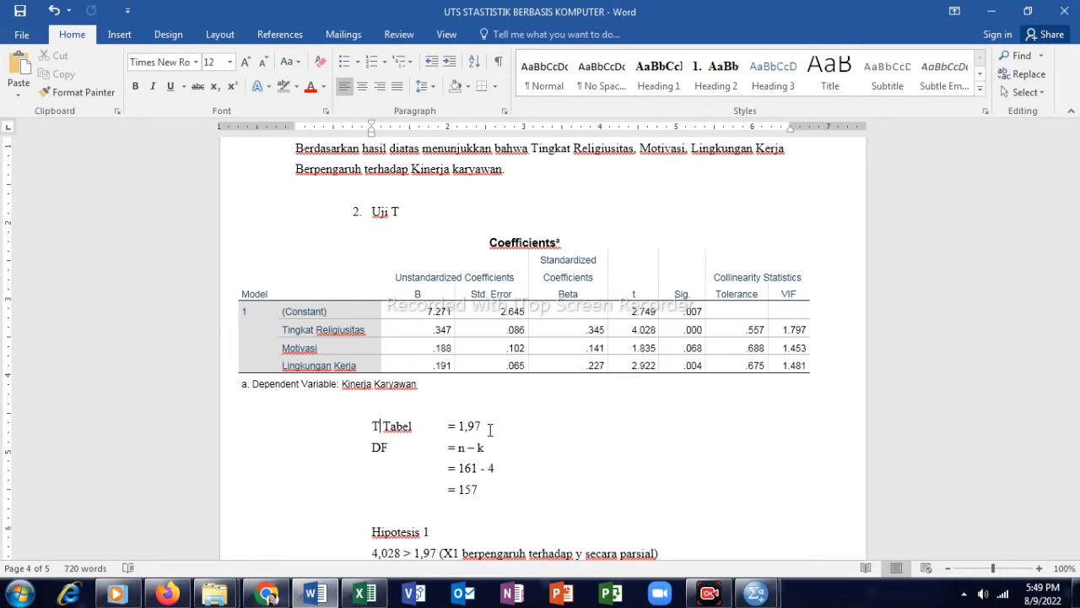
{"action": "key", "text": "Up"}
{"action": "key", "text": "Up"}
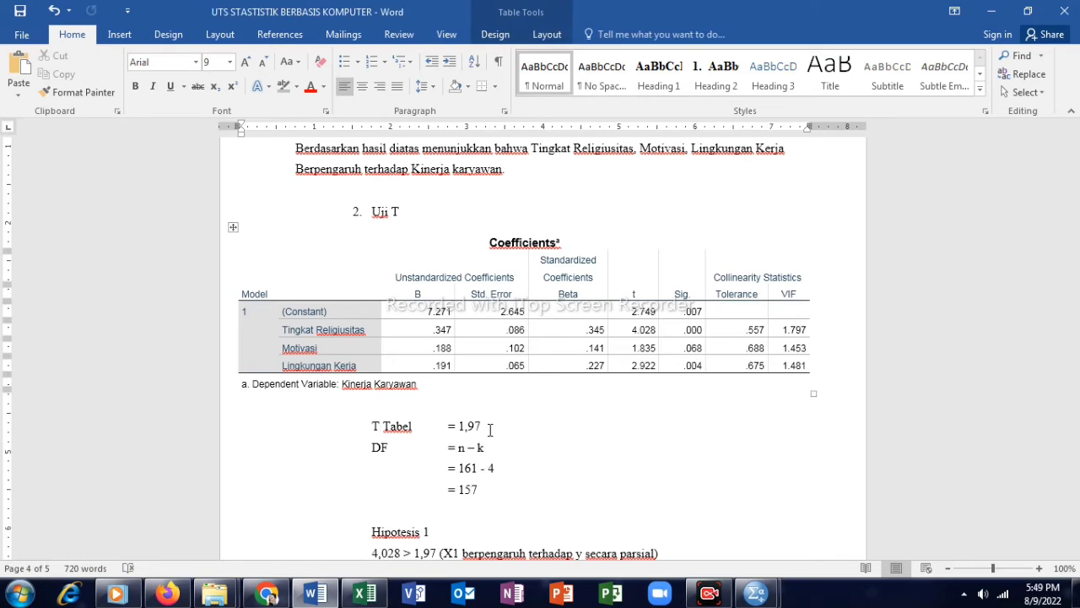
{"action": "key", "text": "Up"}
{"action": "key", "text": "Up"}
{"action": "key", "text": "Up"}
{"action": "key", "text": "Up"}
{"action": "key", "text": "Up"}
{"action": "key", "text": "Up"}
{"action": "key", "text": "Up"}
{"action": "key", "text": "Up"}
{"action": "key", "text": "Up"}
{"action": "key", "text": "Up"}
{"action": "key", "text": "Up"}
{"action": "key", "text": "Up"}
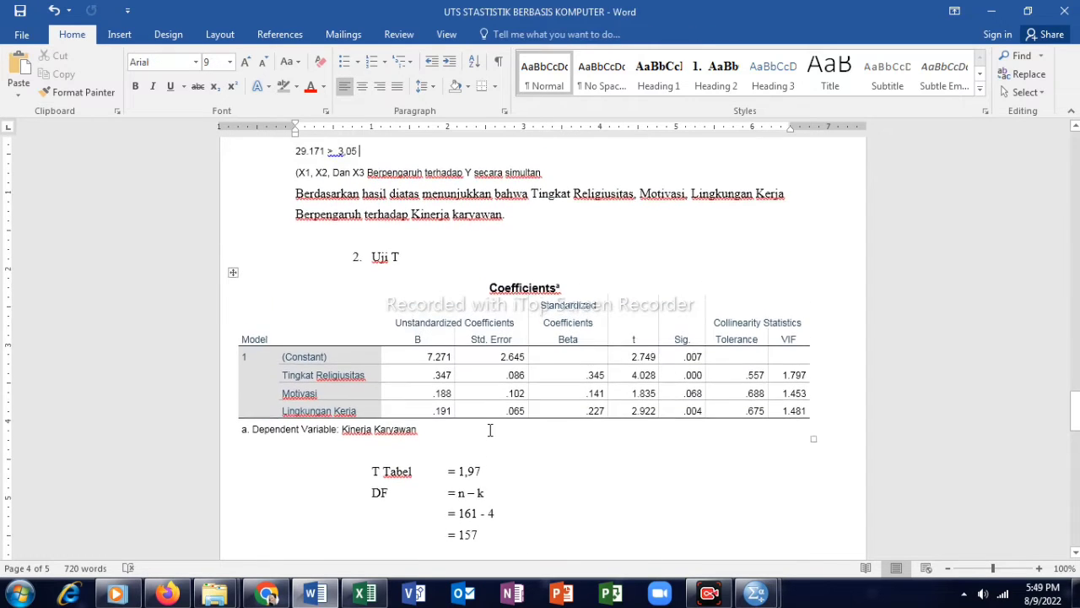
{"action": "key", "text": "Up"}
{"action": "key", "text": "Down"}
{"action": "key", "text": "Down"}
{"action": "key", "text": "Down"}
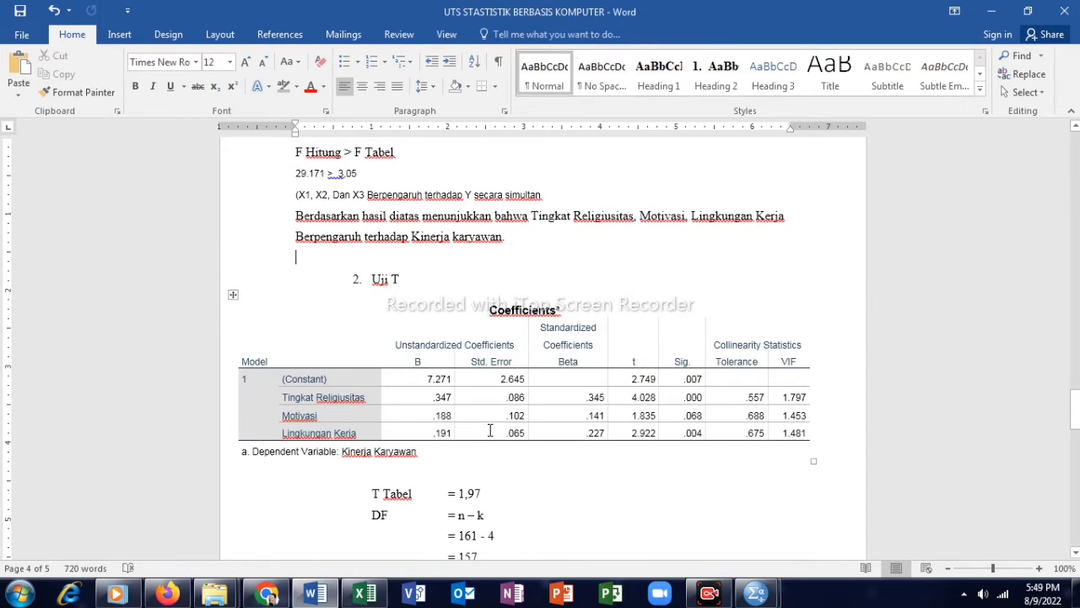
Step: Go through the Uji T Coefficients table again, down to the T Tabel value and DF calculation
{"action": "key", "text": "Down"}
{"action": "key", "text": "Down"}
{"action": "key", "text": "Down"}
{"action": "key", "text": "Down"}
{"action": "key", "text": "Down"}
{"action": "key", "text": "Down"}
{"action": "key", "text": "Down"}
{"action": "key", "text": "Down"}
{"action": "key", "text": "Down"}
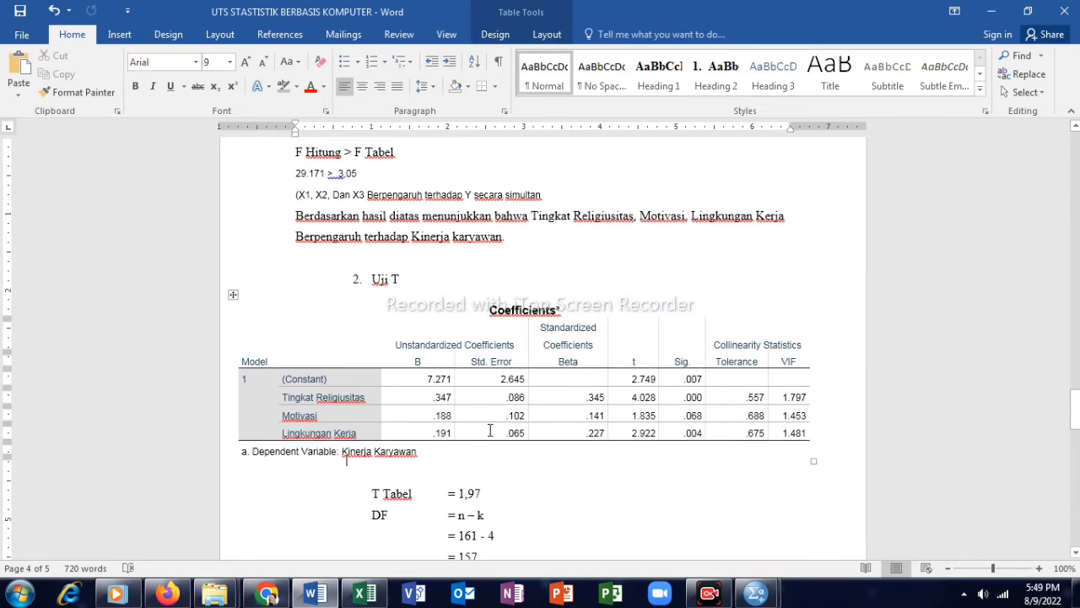
{"action": "key", "text": "Down"}
{"action": "key", "text": "Down"}
{"action": "key", "text": "Down"}
{"action": "key", "text": "Down"}
{"action": "key", "text": "Down"}
{"action": "key", "text": "Down"}
{"action": "key", "text": "Down"}
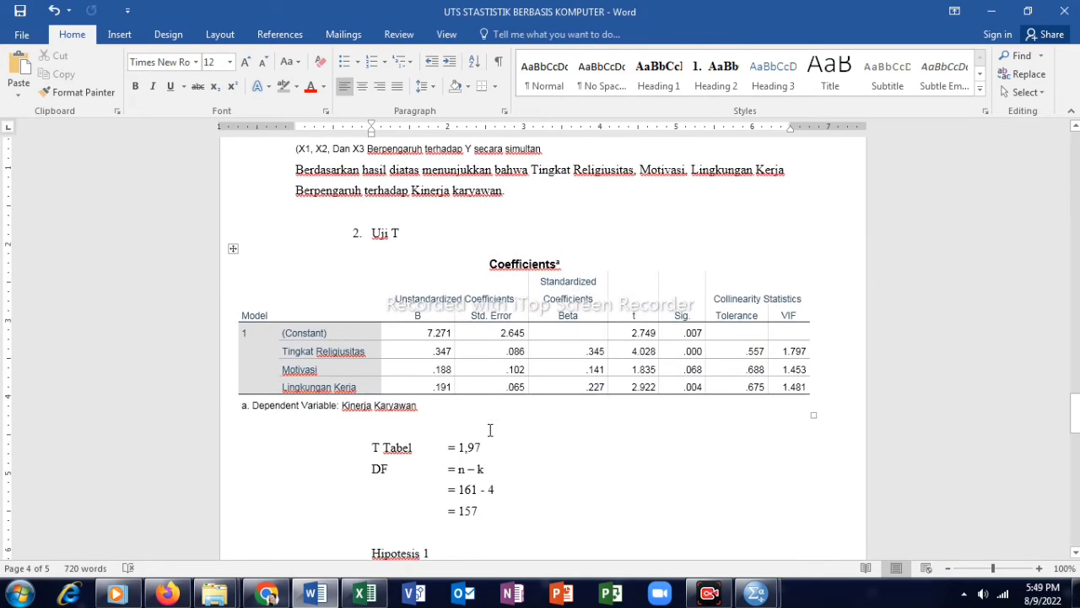
{"action": "key", "text": "Down"}
{"action": "key", "text": "Down"}
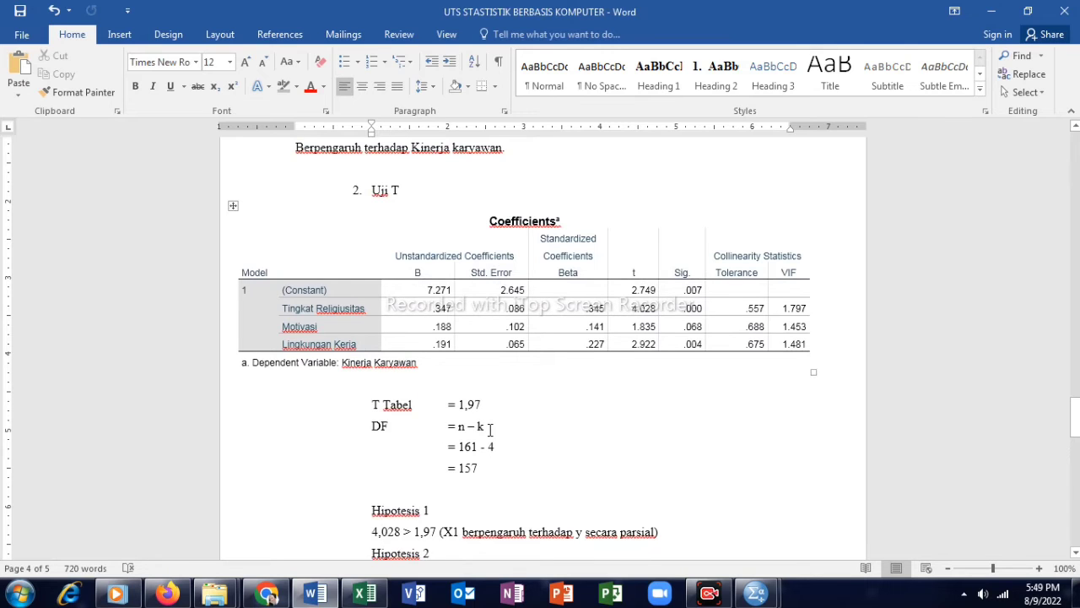
Step: Read the Hipotesis 1, 2 and 3 comparisons of the t values with T Tabel
{"action": "key", "text": "Down"}
{"action": "key", "text": "Down"}
{"action": "key", "text": "Down"}
{"action": "key", "text": "Down"}
{"action": "key", "text": "Down"}
{"action": "key", "text": "Down"}
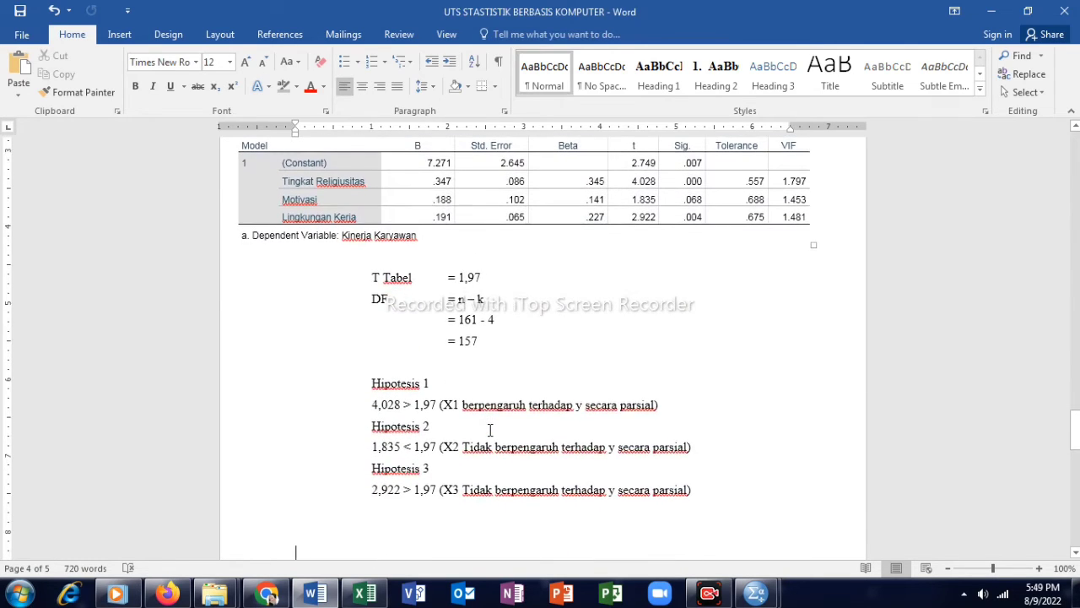
{"action": "key", "text": "Down"}
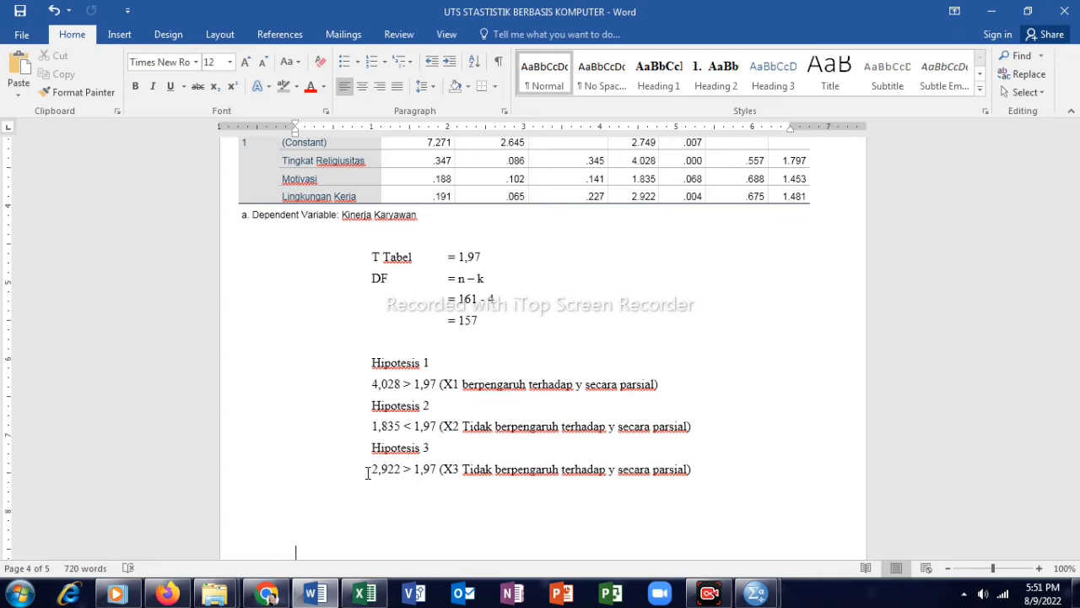
Step: Move on to the Koefisien Determinasi section and examine its Model Summary table
{"action": "key", "text": "Down"}
{"action": "key", "text": "Down"}
{"action": "key", "text": "Down"}
{"action": "key", "text": "Down"}
{"action": "key", "text": "Down"}
{"action": "key", "text": "Down"}
{"action": "key", "text": "Down"}
{"action": "key", "text": "Down"}
{"action": "key", "text": "Down"}
{"action": "key", "text": "Down"}
{"action": "key", "text": "Down"}
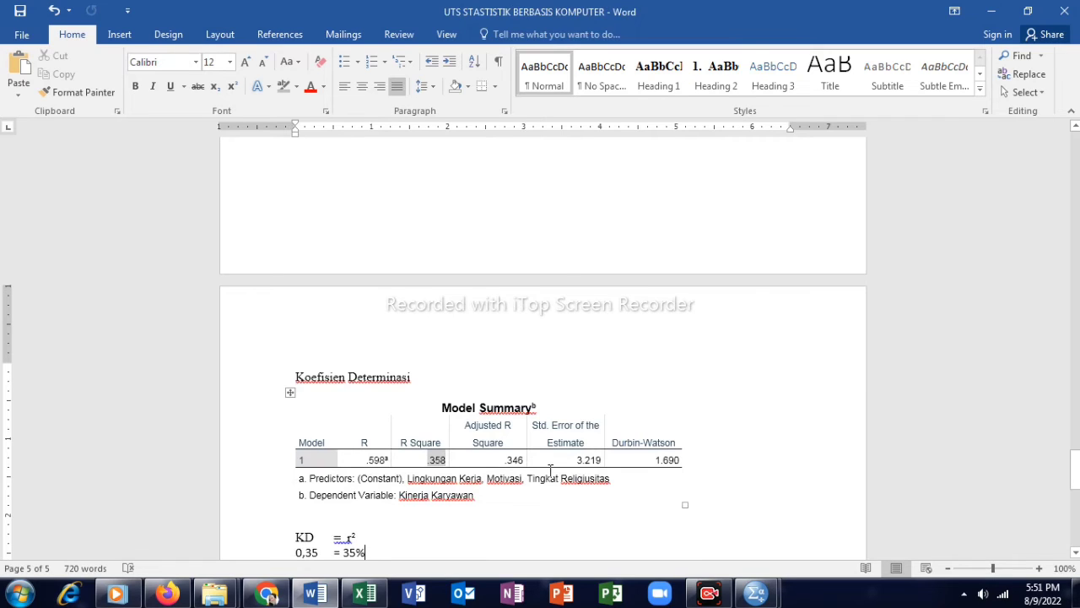
Step: Switch to the SPSS output, find the regression Model Summary table and select it for examination
{"action": "mouse_move", "coordinate": [756, 593]}
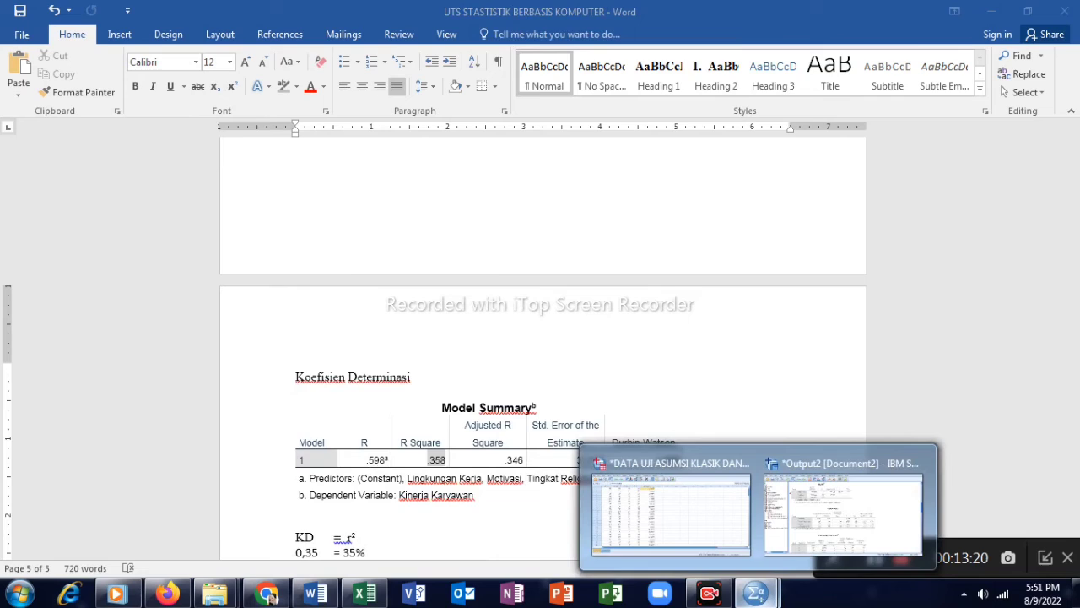
{"action": "left_click", "coordinate": [803, 511]}
{"action": "scroll", "coordinate": [803, 511], "scroll_direction": "down", "scroll_amount": 2}
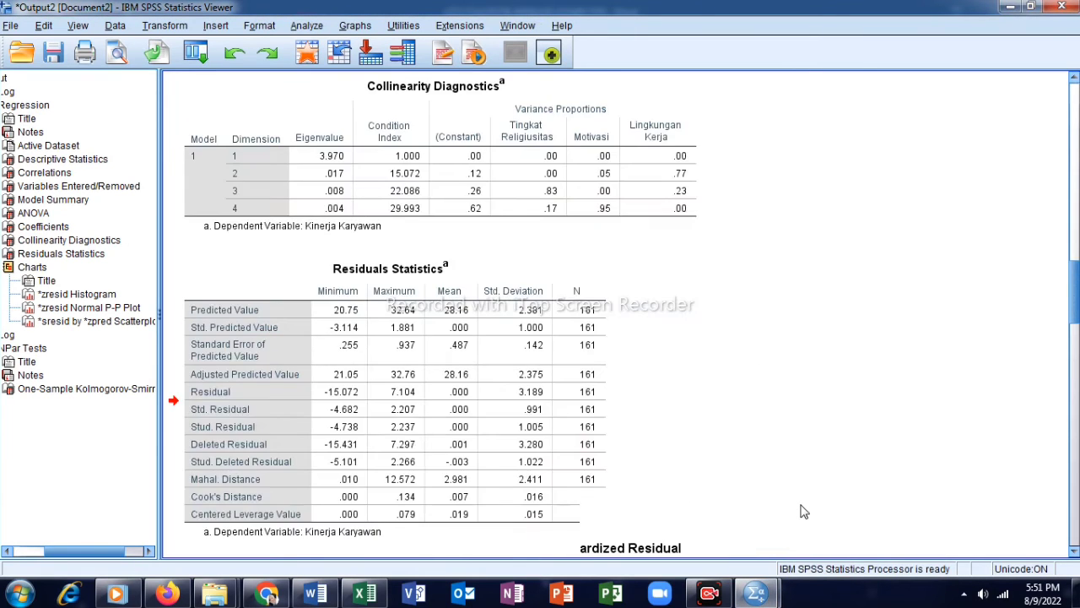
{"action": "scroll", "coordinate": [804, 511], "scroll_direction": "up", "scroll_amount": 2}
{"action": "scroll", "coordinate": [803, 511], "scroll_direction": "up", "scroll_amount": 3}
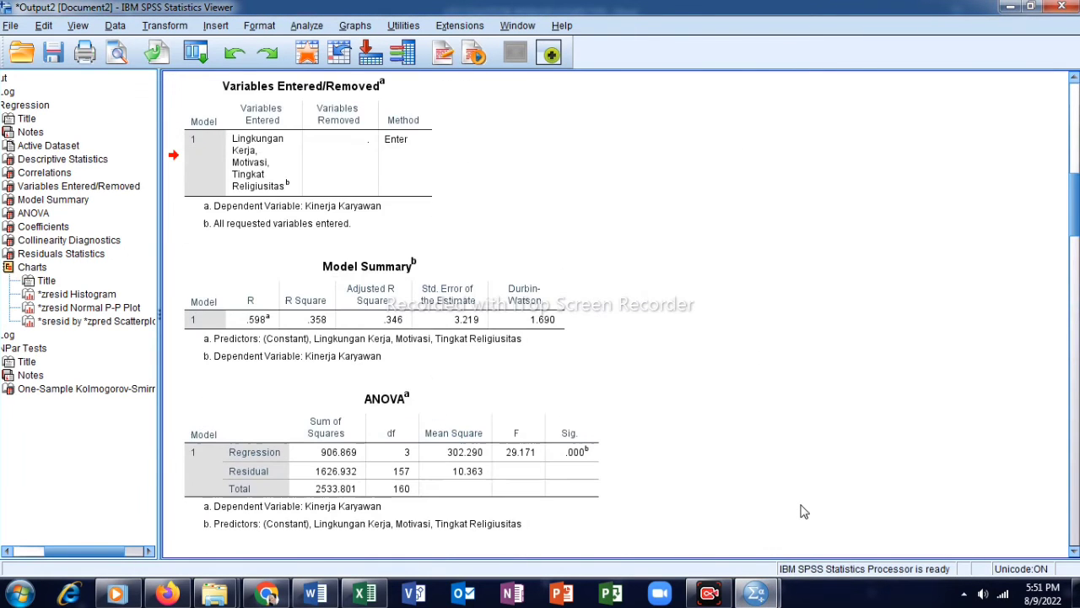
{"action": "left_click", "coordinate": [456, 299]}
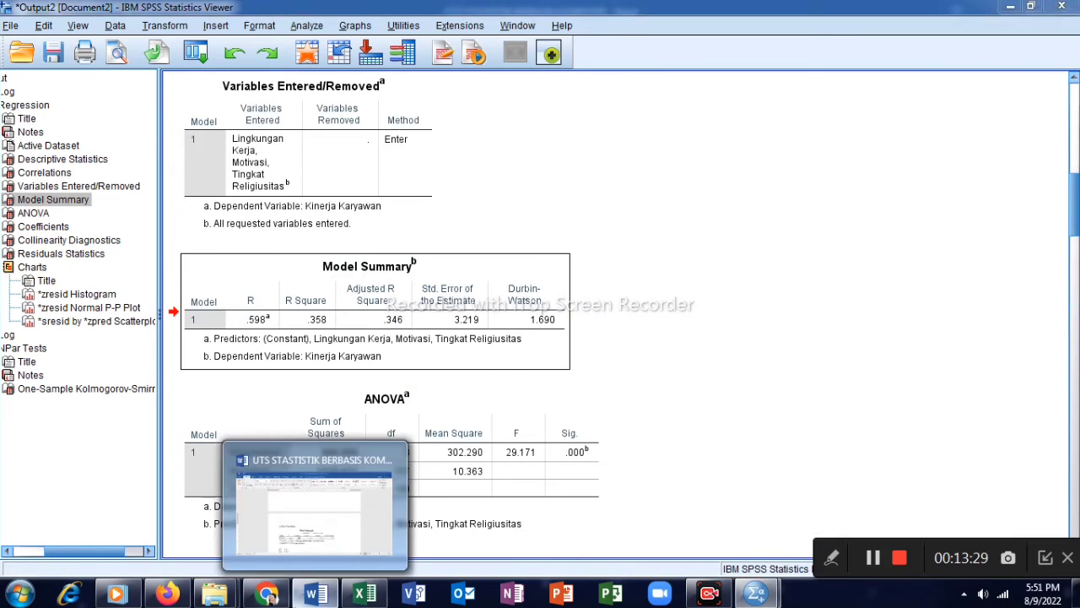
Step: Return to the Word document and read the KD calculation and its interpretation under the Model Summary table
{"action": "left_click", "coordinate": [311, 594]}
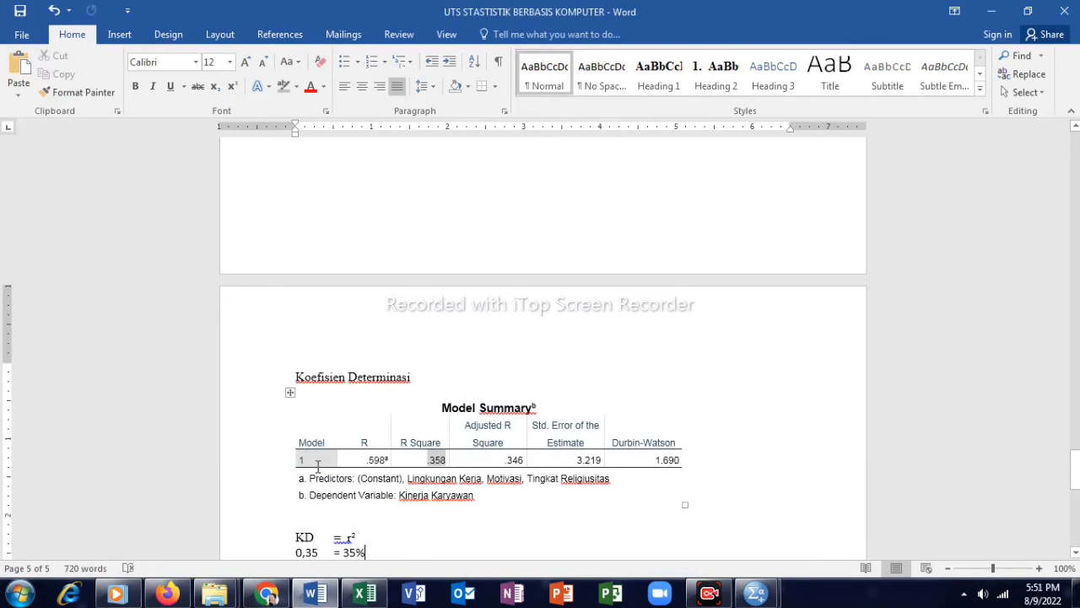
{"action": "scroll", "coordinate": [318, 465], "scroll_direction": "down", "scroll_amount": 2}
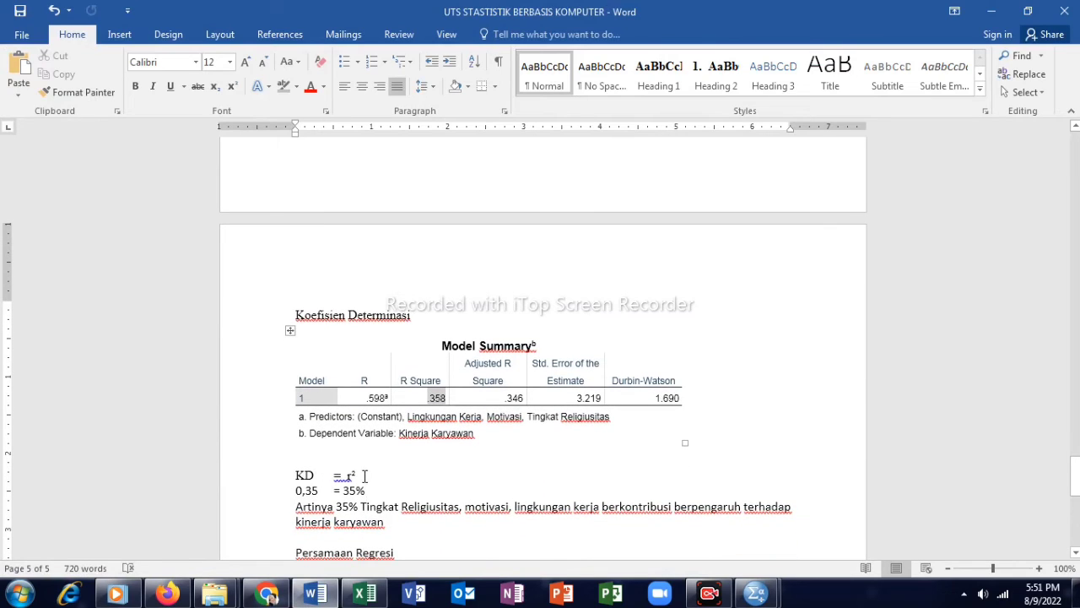
{"action": "left_click", "coordinate": [364, 476]}
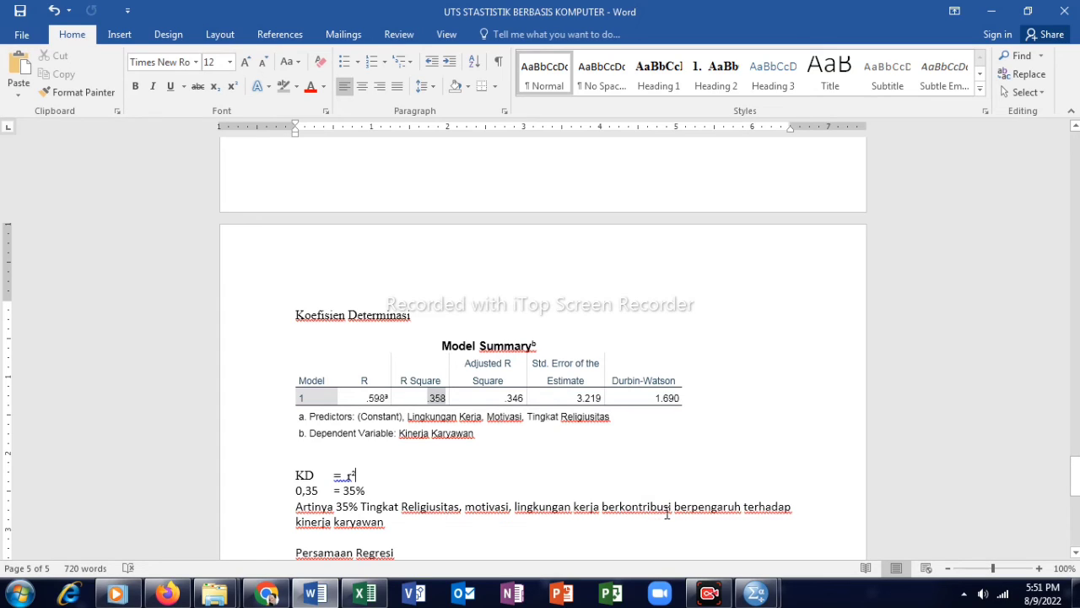
{"action": "key", "text": "Down"}
{"action": "key", "text": "Down"}
{"action": "key", "text": "Down"}
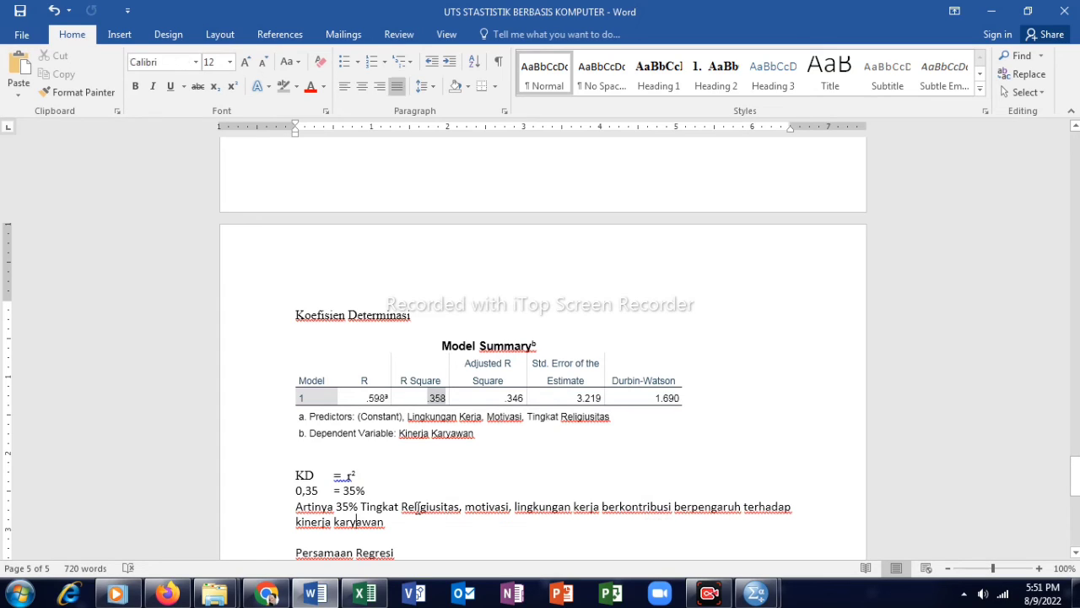
Step: Review the Persamaan Regresi section, covering its Coefficients table and the Y equation
{"action": "key", "text": "Down"}
{"action": "key", "text": "Down"}
{"action": "key", "text": "Down"}
{"action": "key", "text": "Down"}
{"action": "key", "text": "Down"}
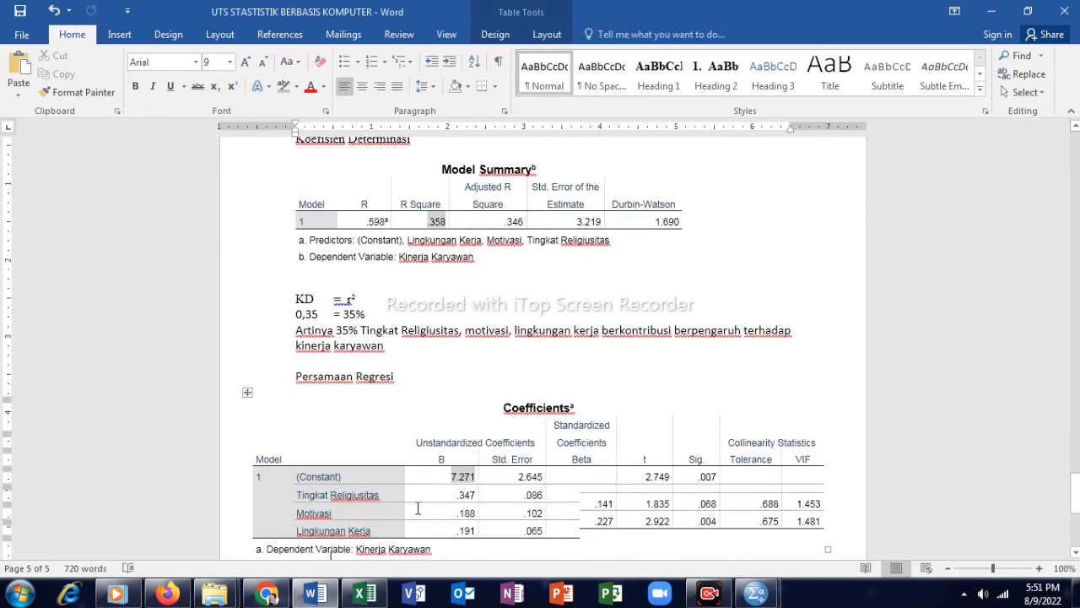
{"action": "key", "text": "Down"}
{"action": "key", "text": "Down"}
{"action": "key", "text": "Down"}
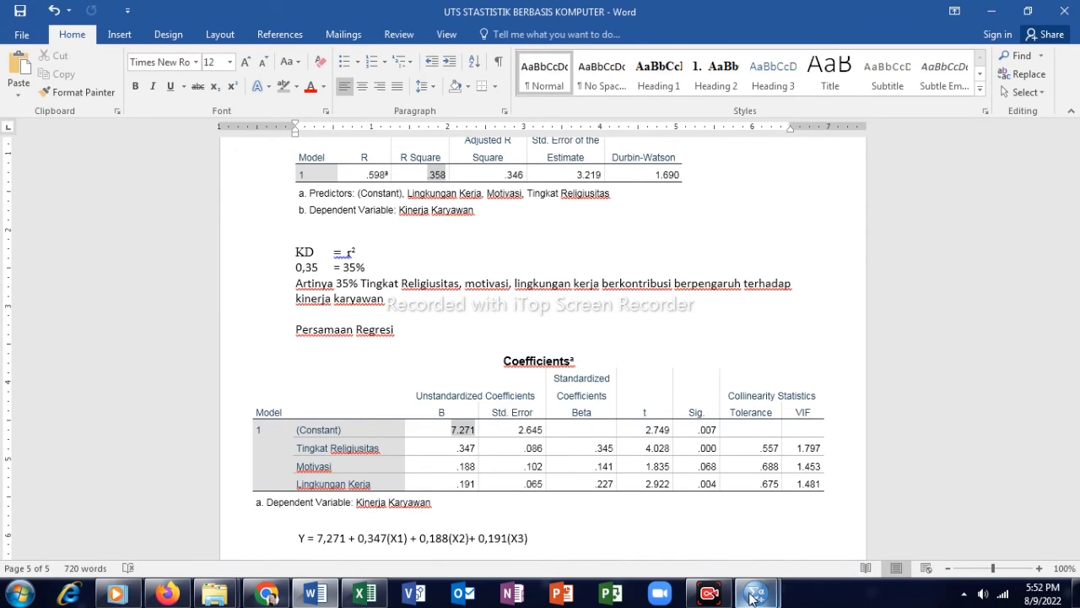
Step: Switch to the SPSS output and check the B values in the regression Coefficients table
{"action": "mouse_move", "coordinate": [753, 597]}
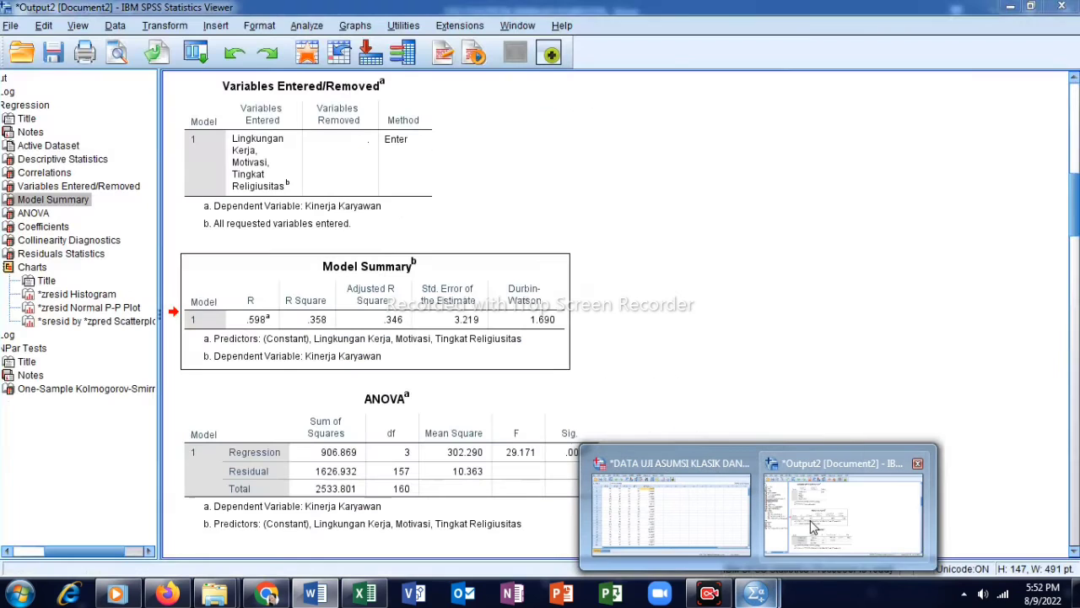
{"action": "left_click", "coordinate": [813, 527]}
{"action": "scroll", "coordinate": [812, 527], "scroll_direction": "down", "scroll_amount": 5}
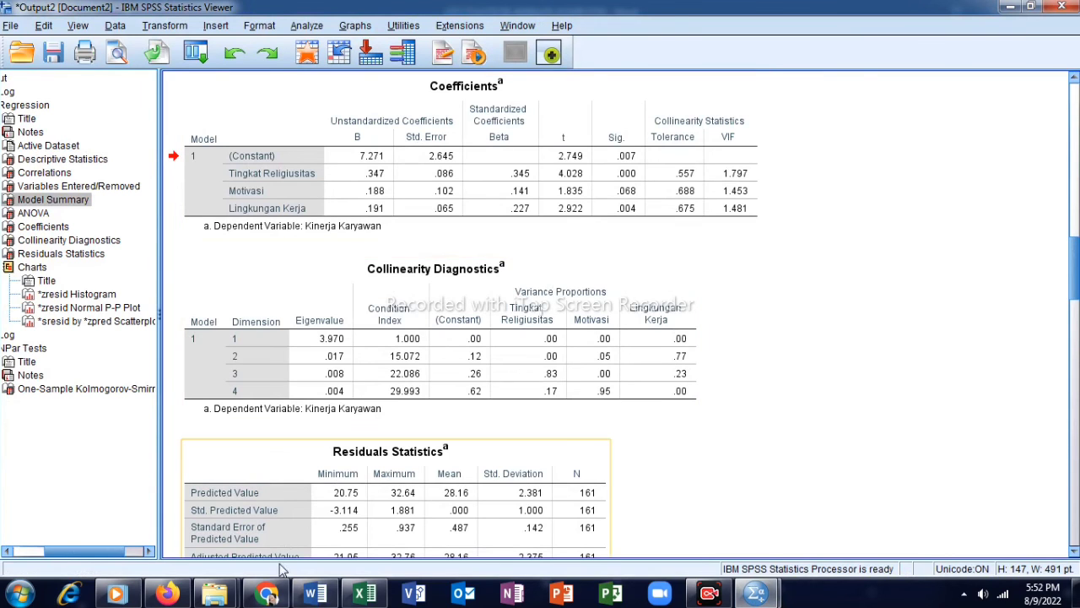
Step: Return to the Word document, read the regression equation at its end and go back up to the hypotheses
{"action": "left_click", "coordinate": [312, 595]}
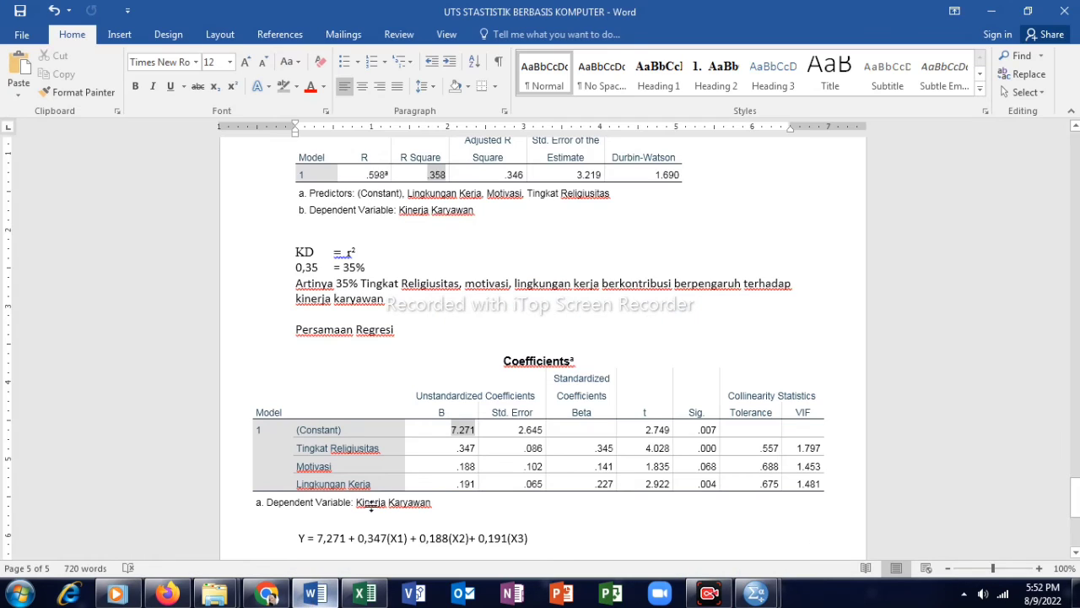
{"action": "scroll", "coordinate": [405, 470], "scroll_direction": "down", "scroll_amount": 1}
{"action": "scroll", "coordinate": [404, 470], "scroll_direction": "down", "scroll_amount": 1}
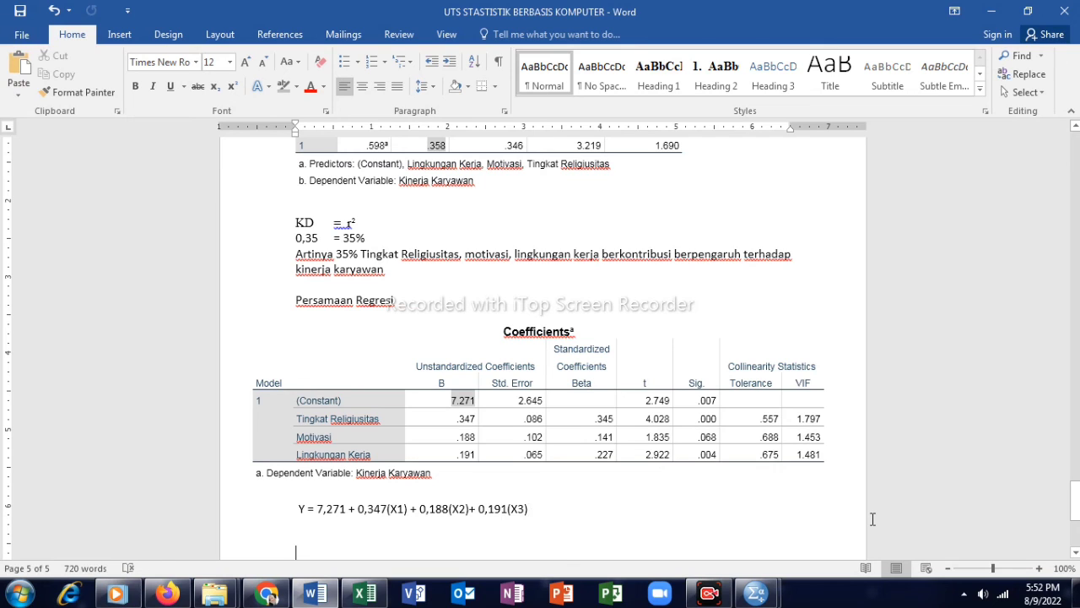
{"action": "key", "text": "Return"}
{"action": "key", "text": "BackSpace"}
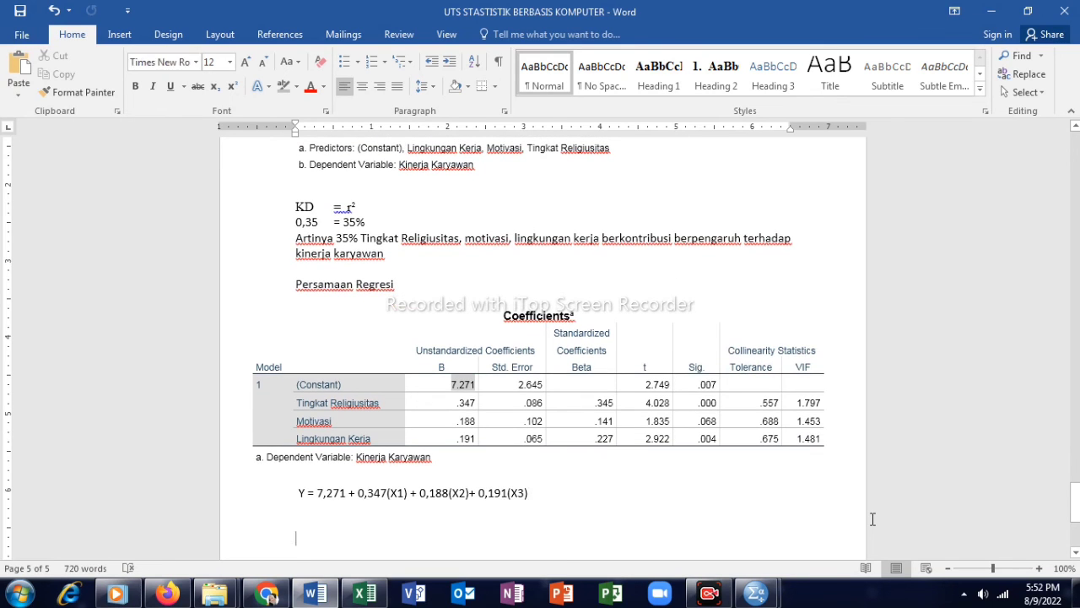
{"action": "scroll", "coordinate": [872, 519], "scroll_direction": "up", "scroll_amount": 10}
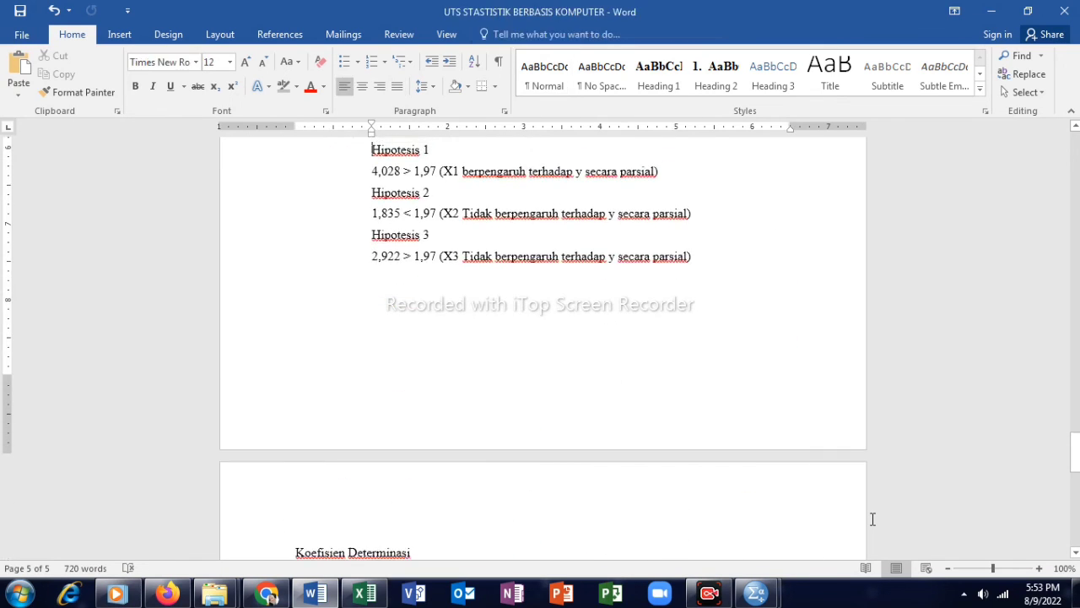